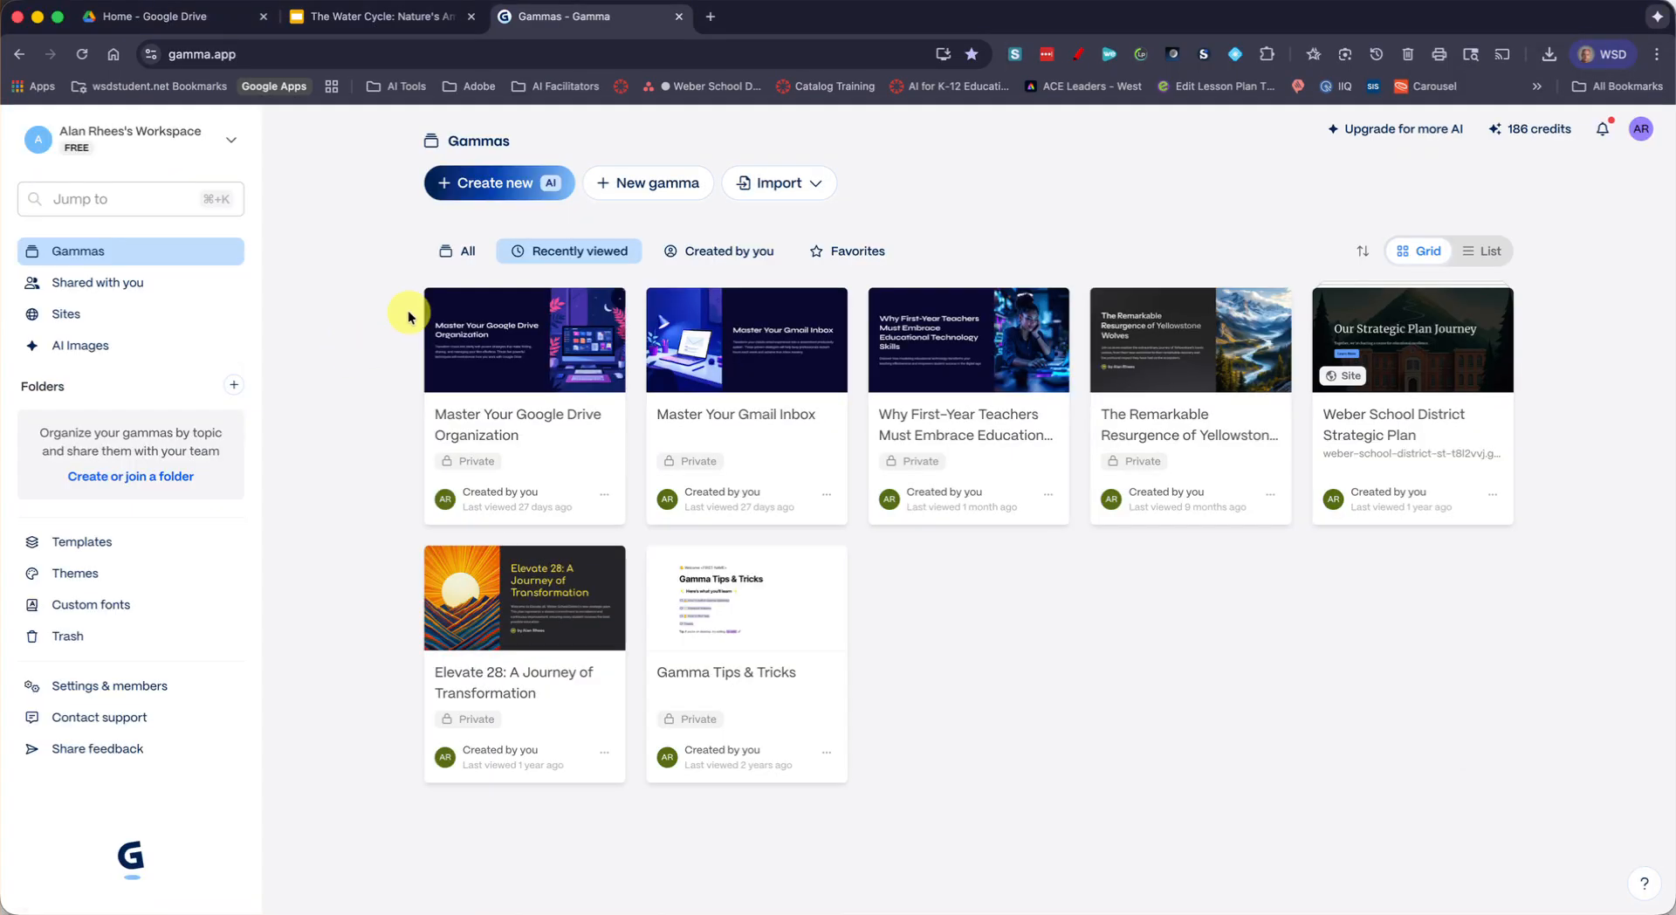
{"action": "left_click", "coordinate": [604, 192]}
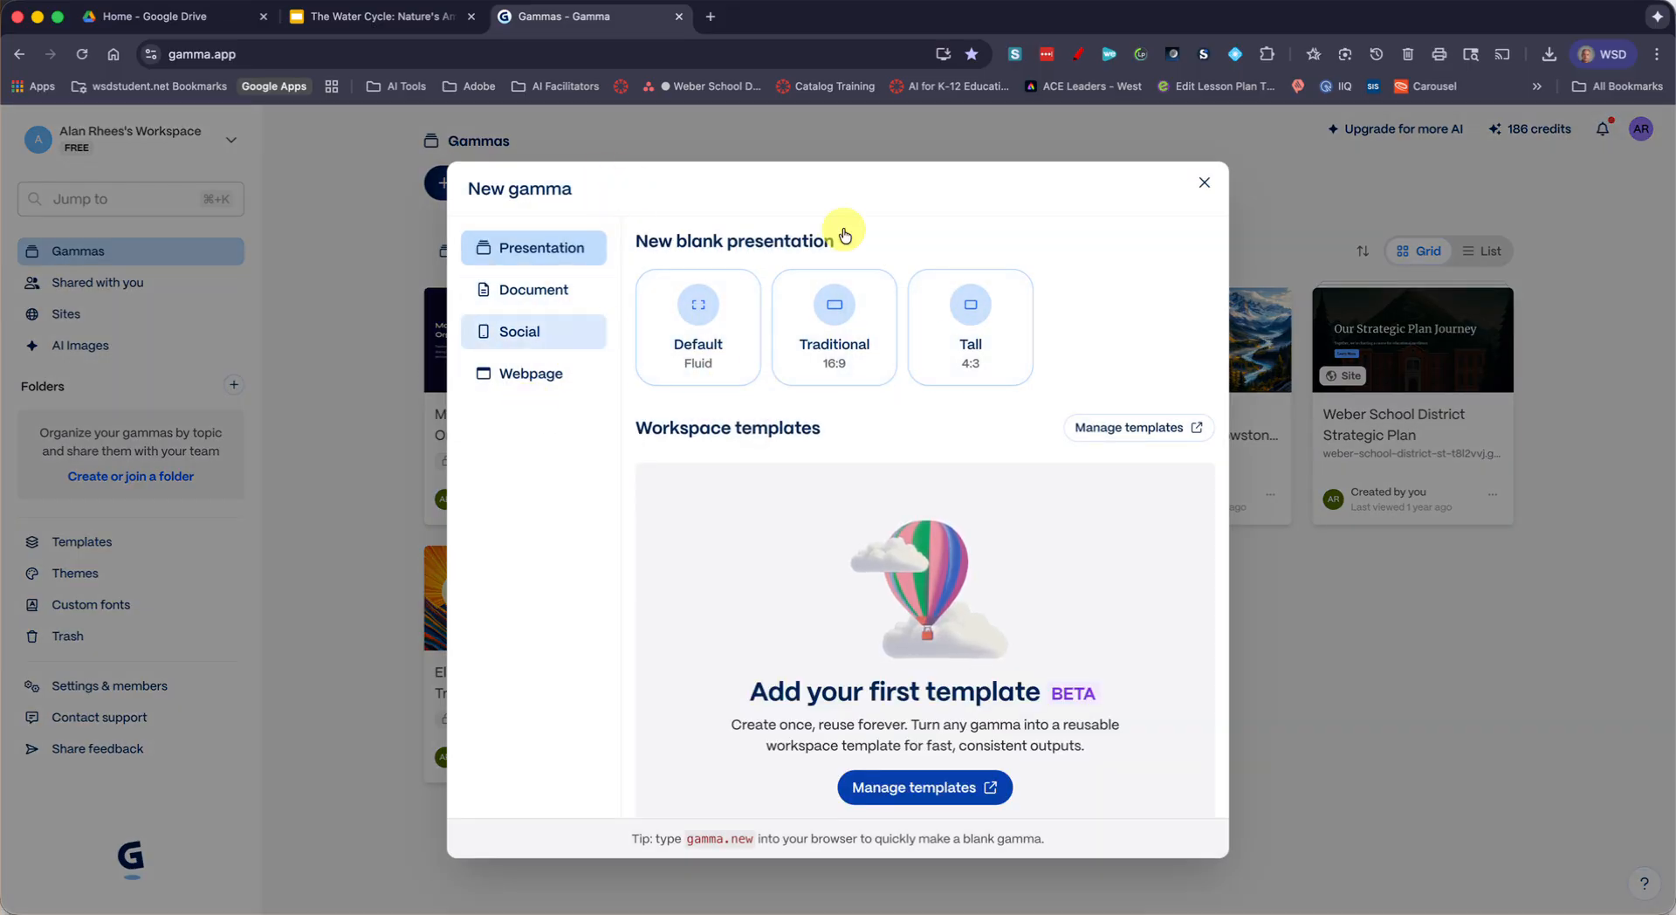
{"action": "left_click", "coordinate": [1205, 185]}
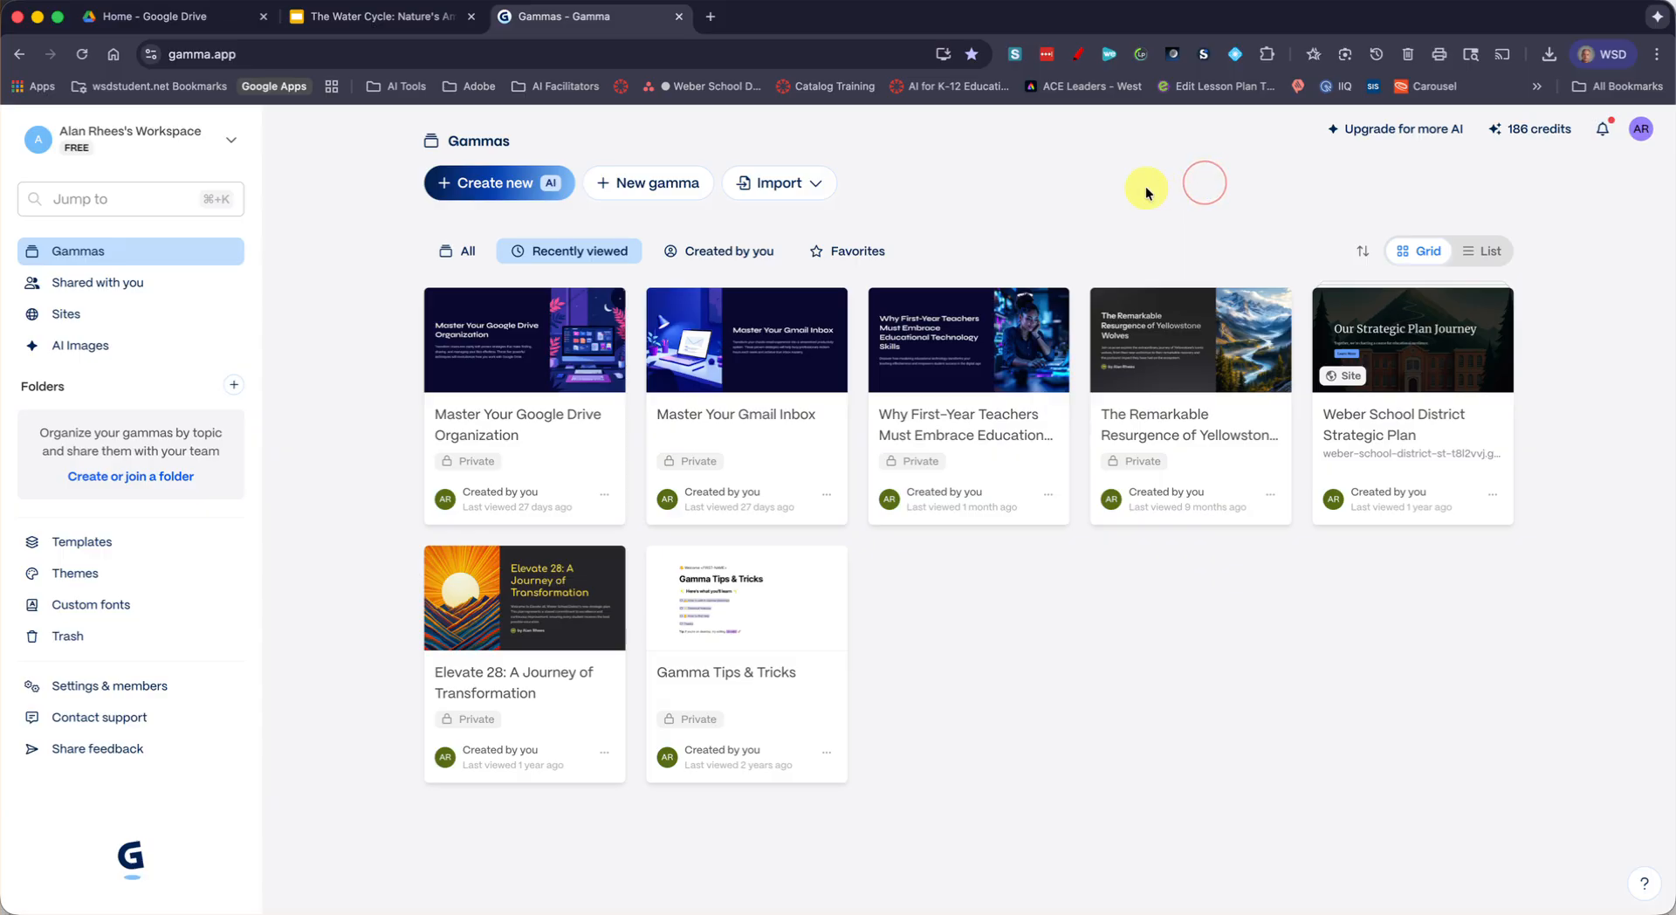
{"action": "left_click", "coordinate": [794, 198]}
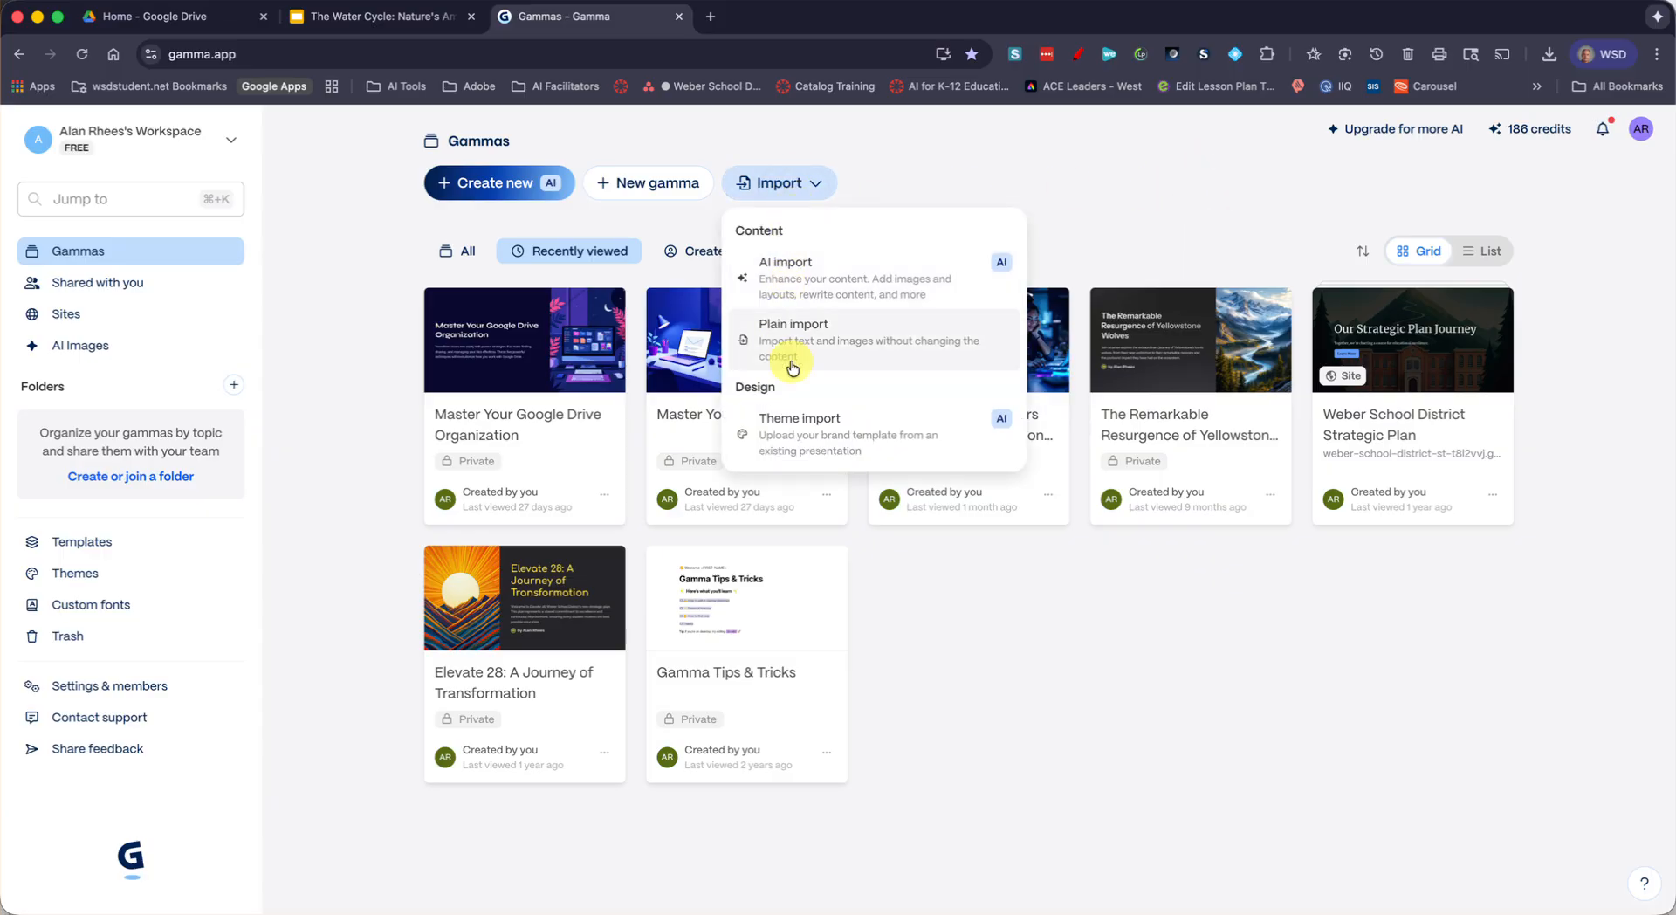
{"action": "left_click", "coordinate": [878, 178]}
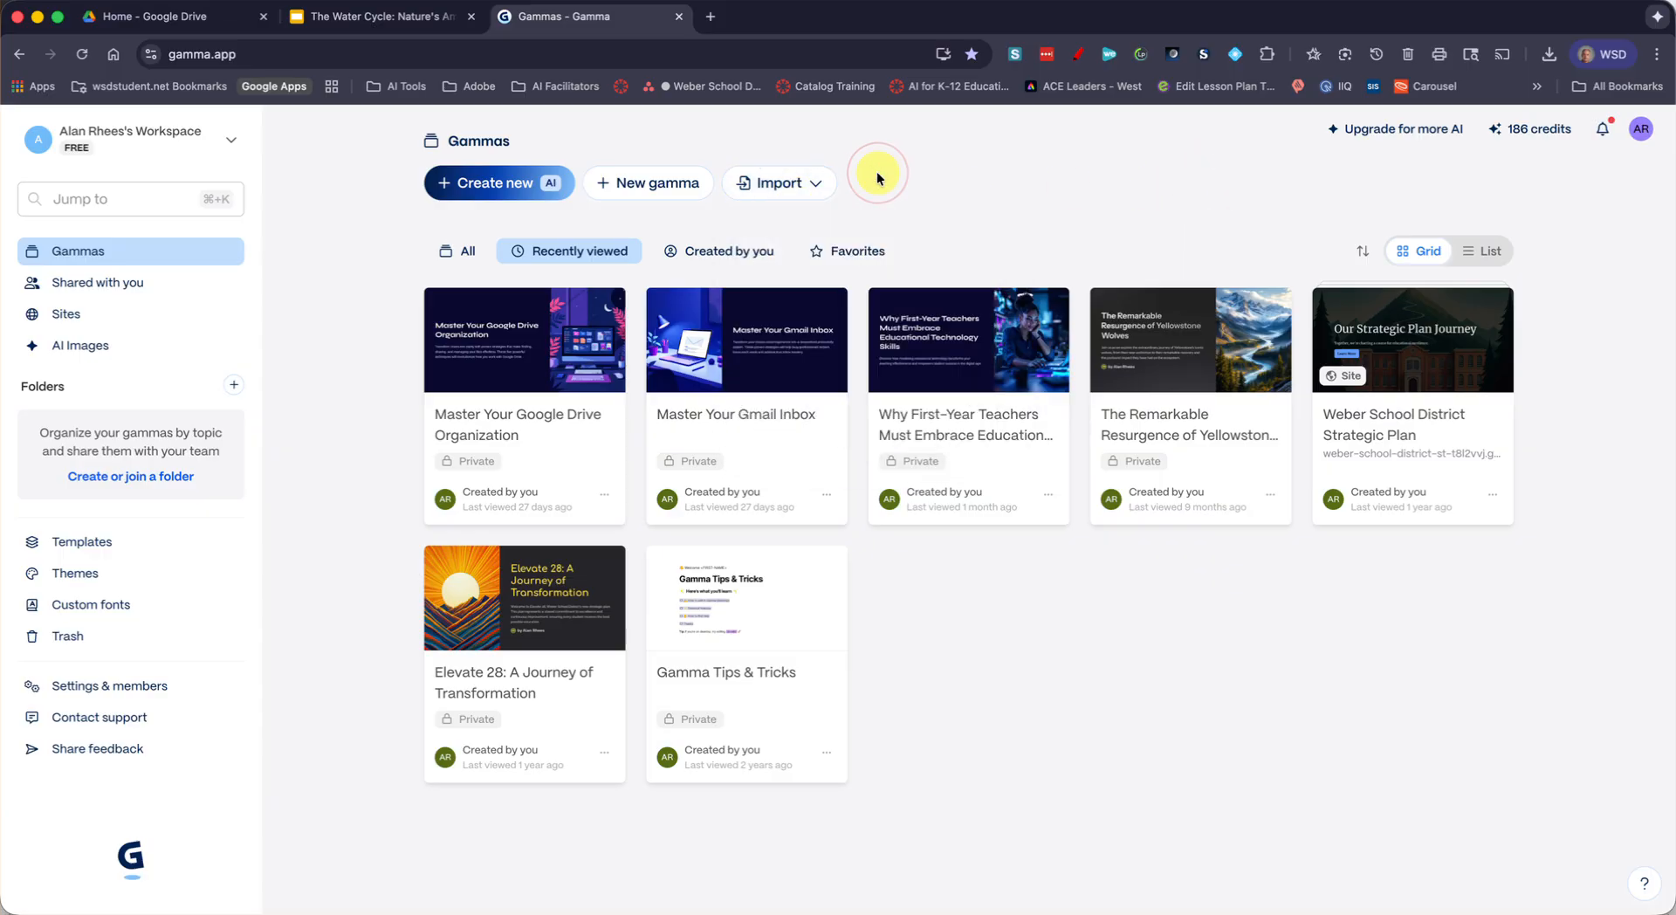
Start a Generate with AI presentation and paste the prompt for teaching 6th graders the water cycle, lexile 900–1100, with closing clarifying questions
{"action": "left_click", "coordinate": [529, 193]}
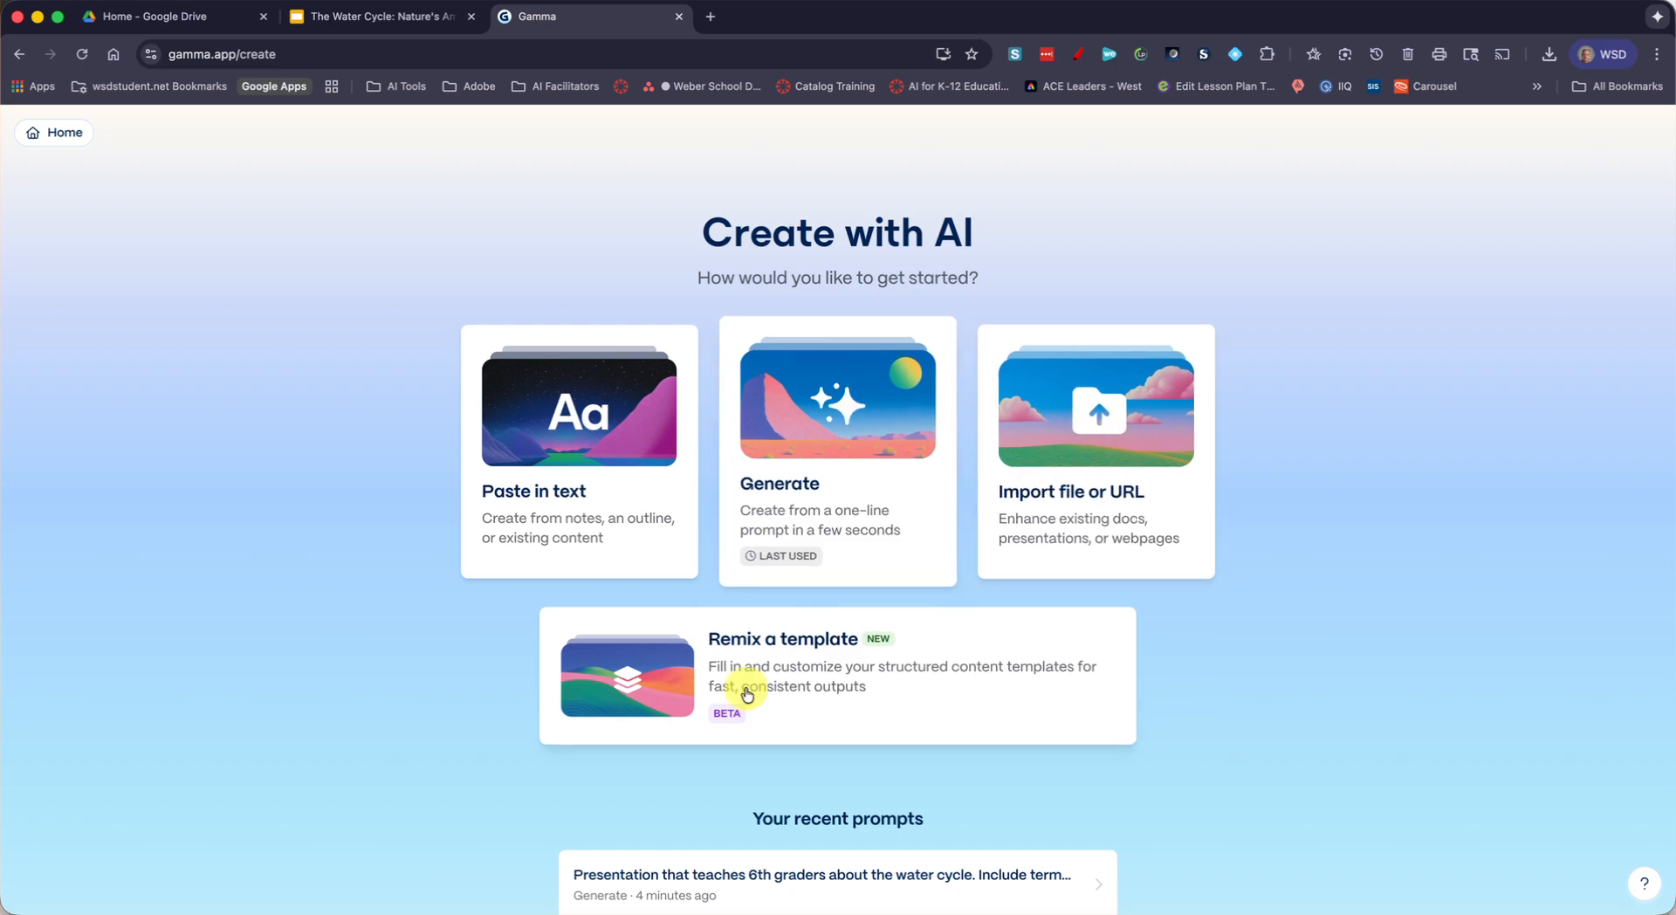
{"action": "left_click", "coordinate": [804, 501]}
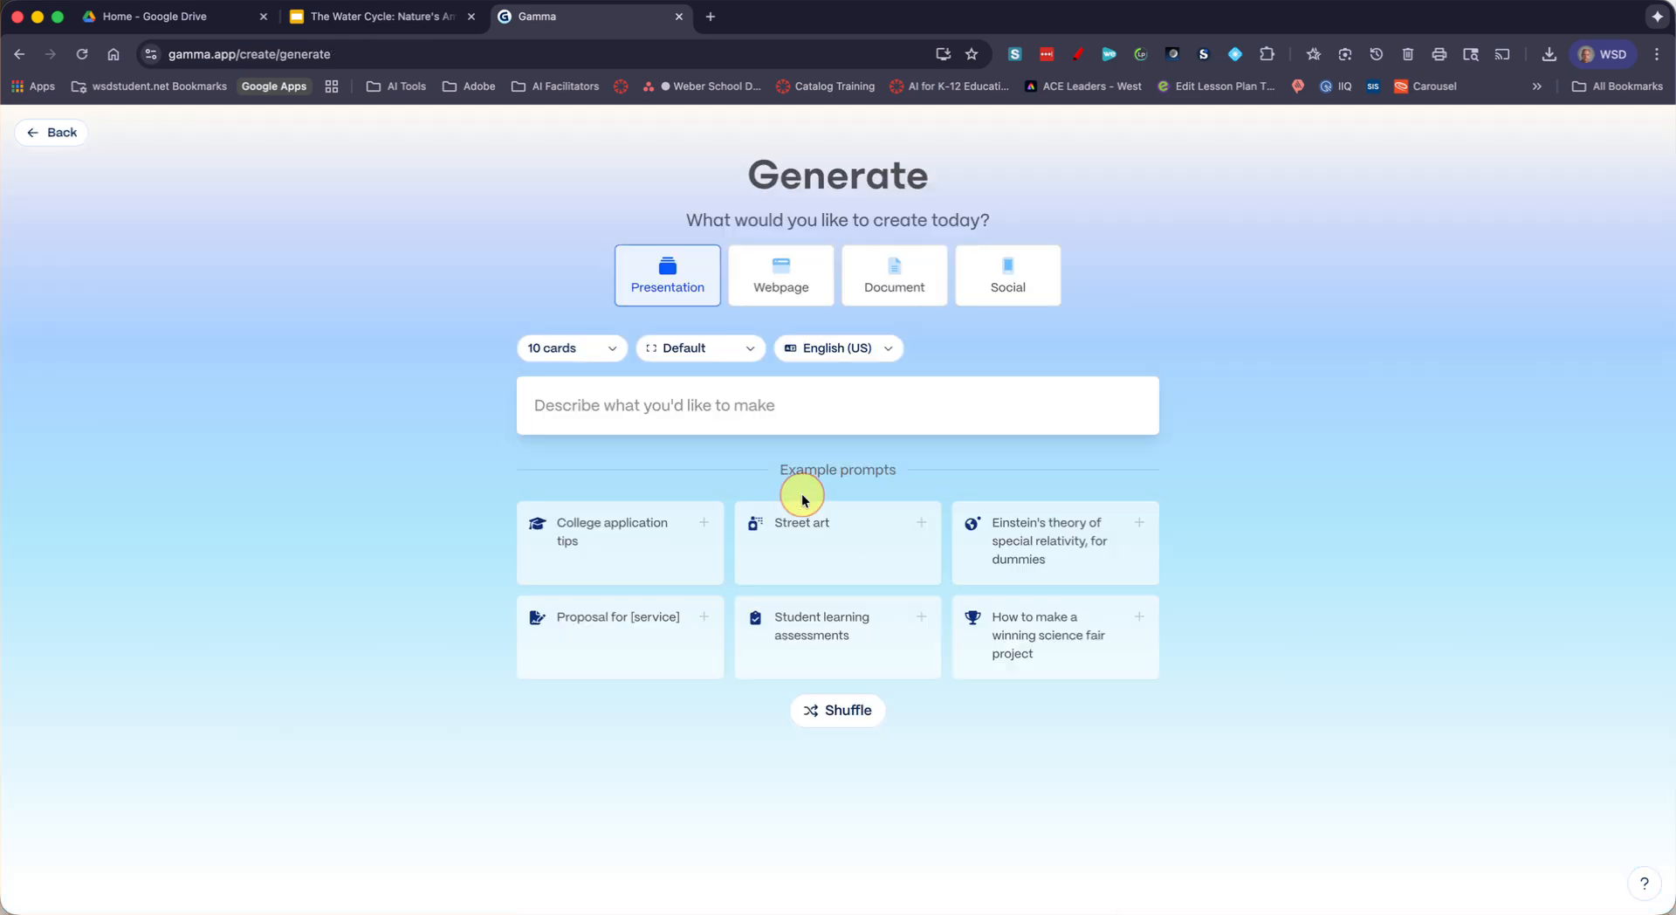
{"action": "left_click", "coordinate": [684, 402]}
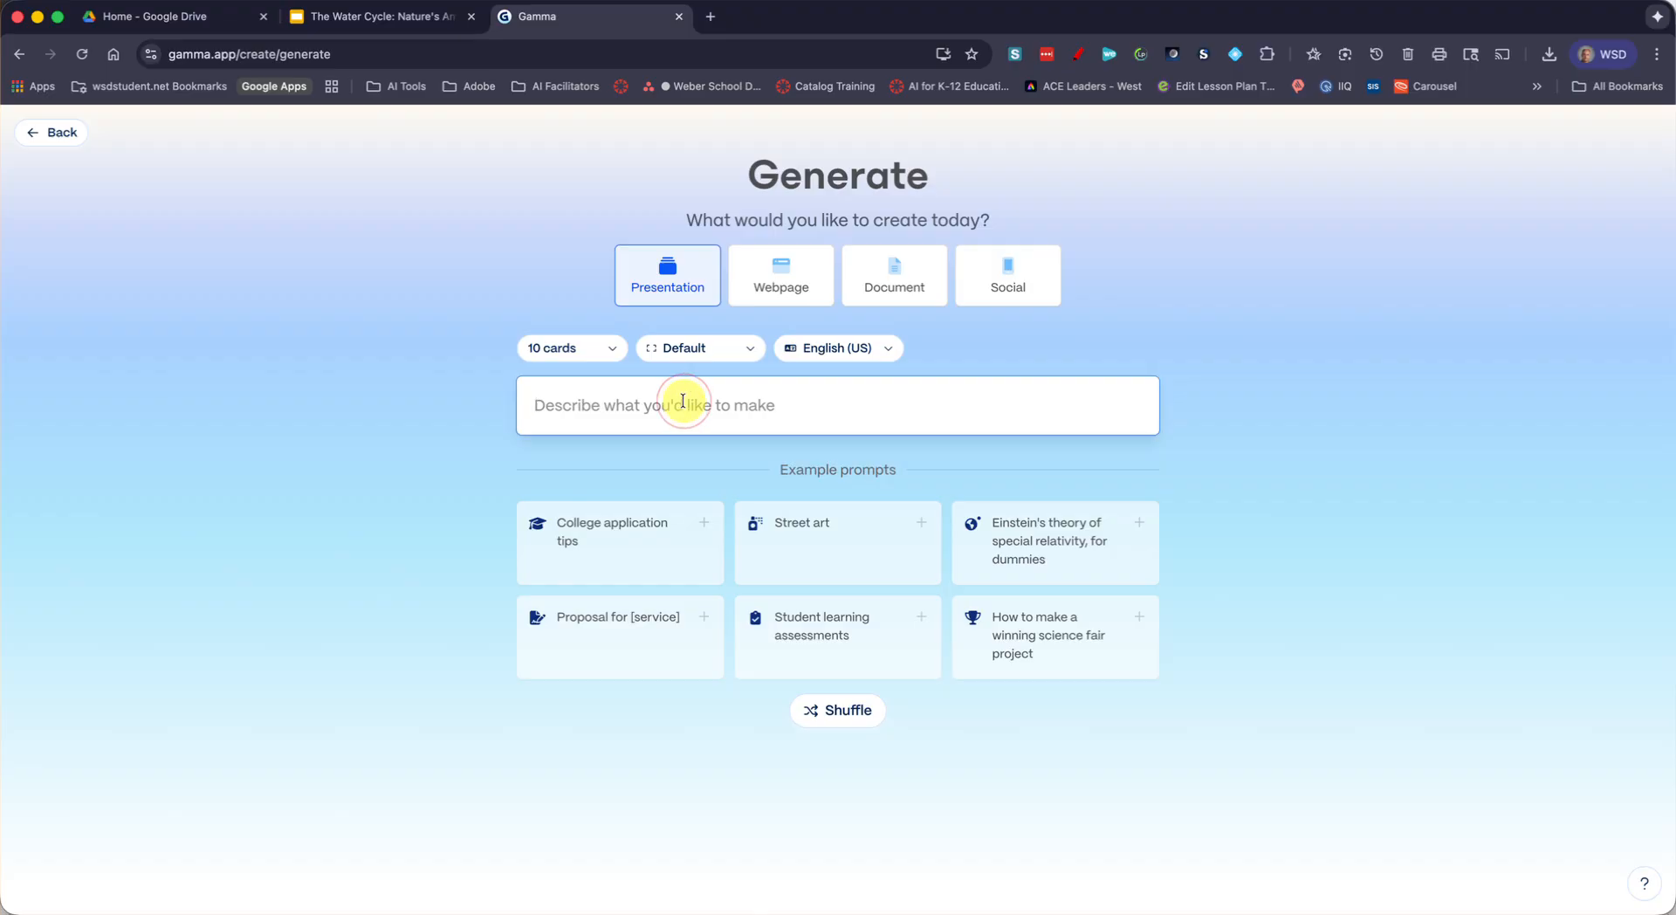
{"action": "type", "text": "Presentation that teaches 6th graders about the water cycle. Include terms and definitions for evaporation, condensation, precipitation, sublimation, transpiration, groundwater, runoff, etc. Include content suitable for lexile 900-1100. Add some clarifying questions on the last slide to ensure that the students understood the concept."}
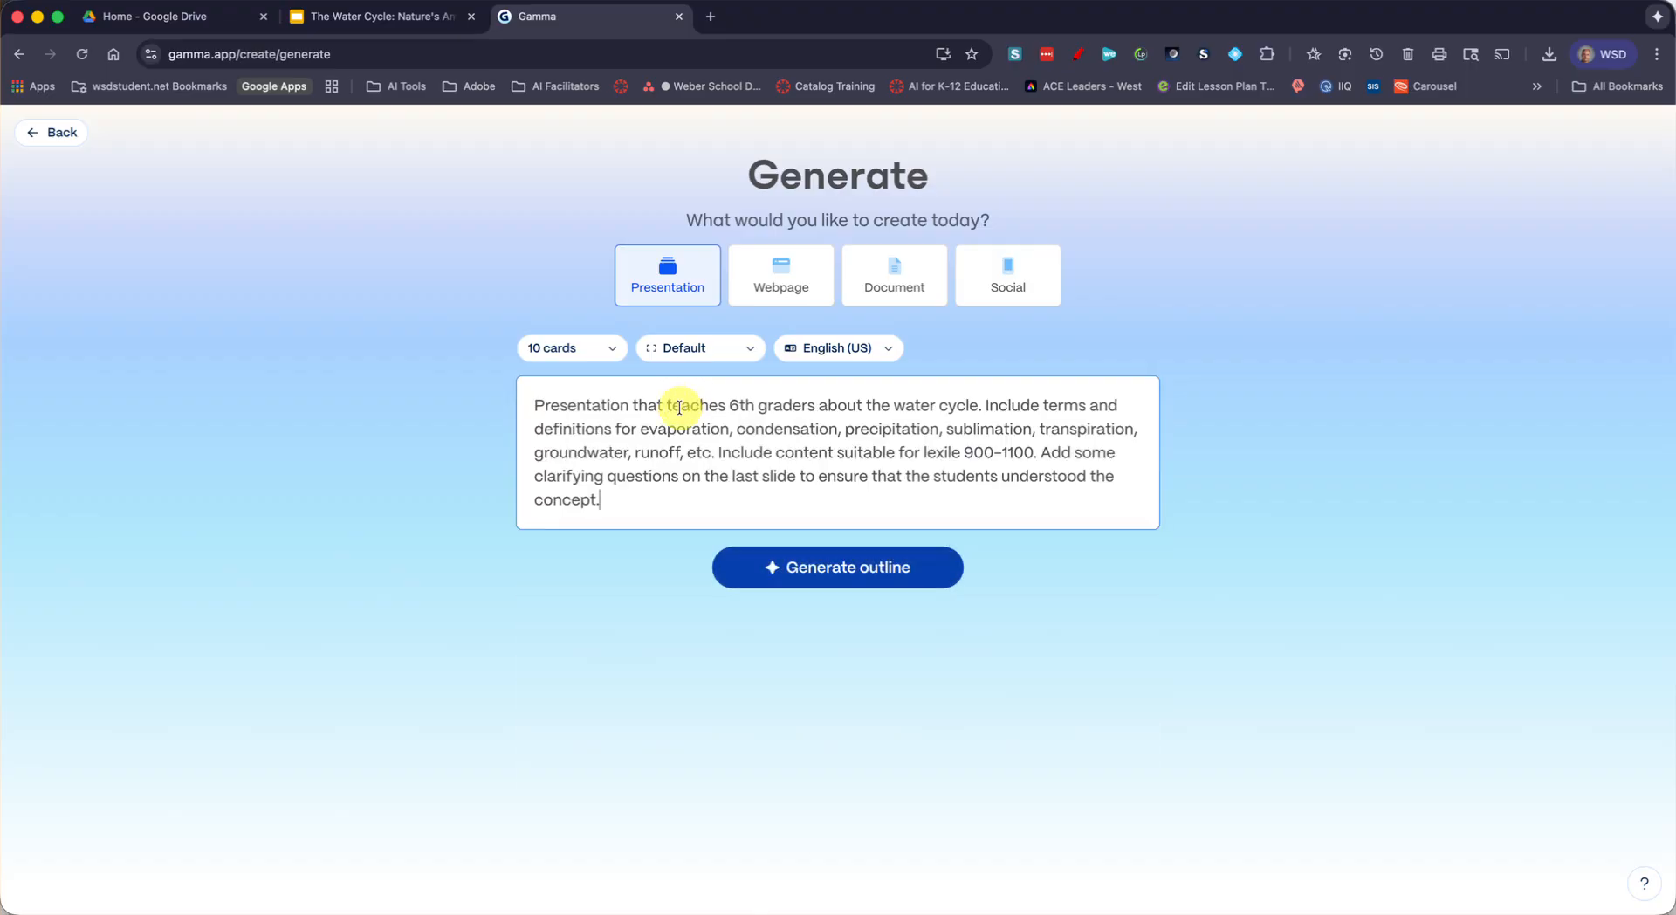
Set the page style to Traditional 16:9, keeping 10 cards and English (US), and generate the outline
{"action": "left_click", "coordinate": [613, 354]}
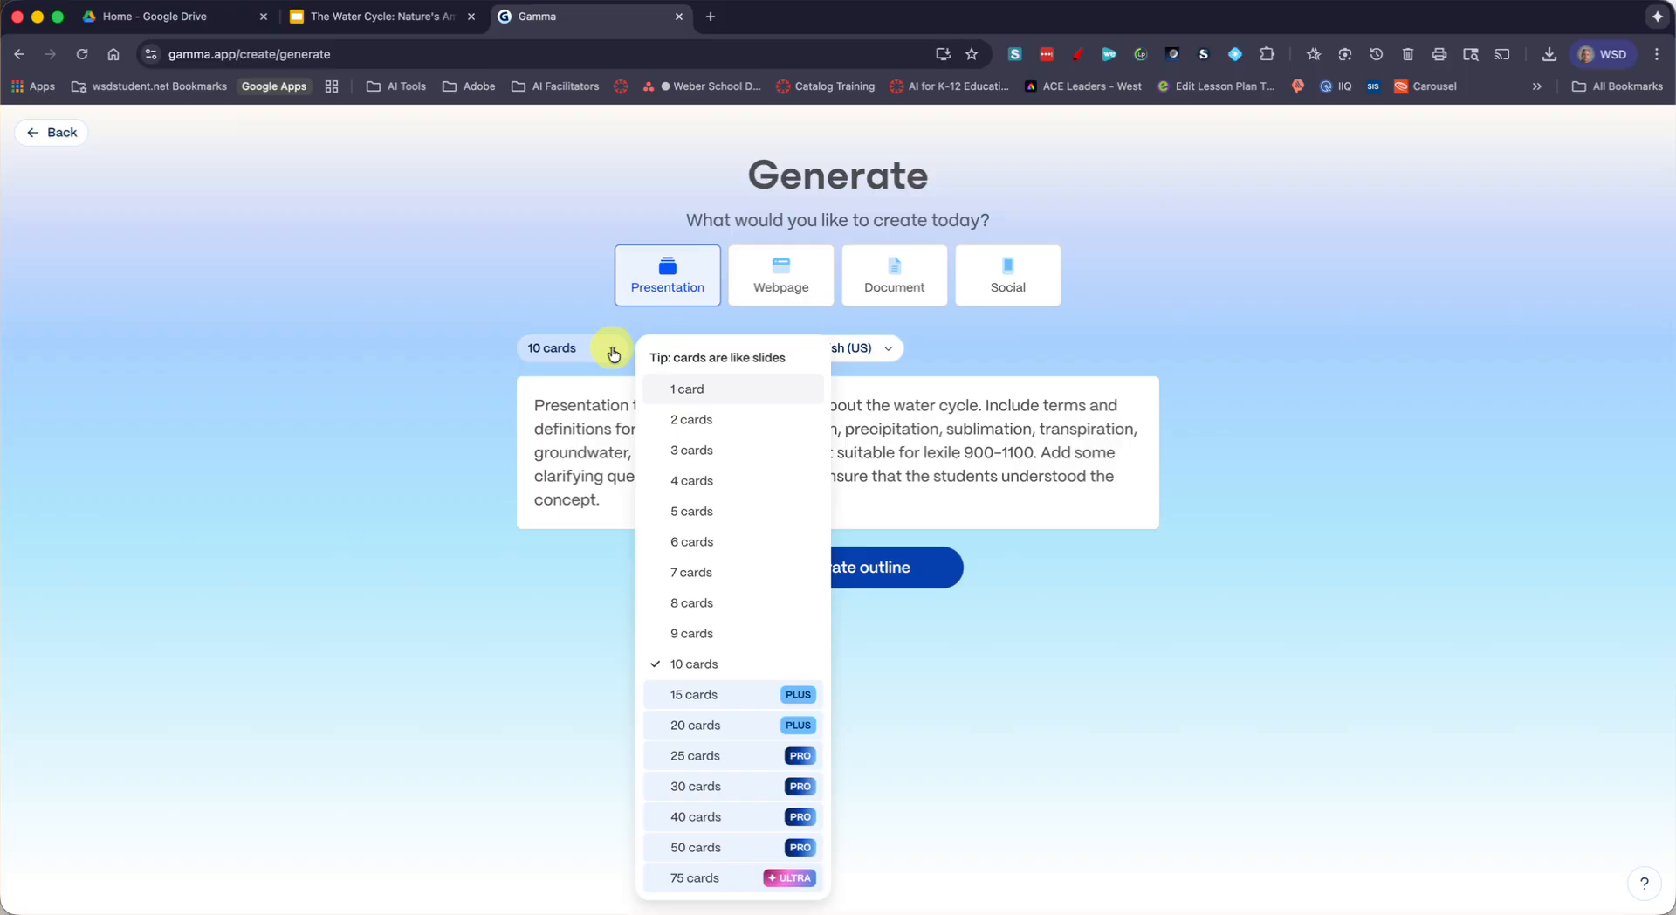
{"action": "left_click", "coordinate": [614, 354]}
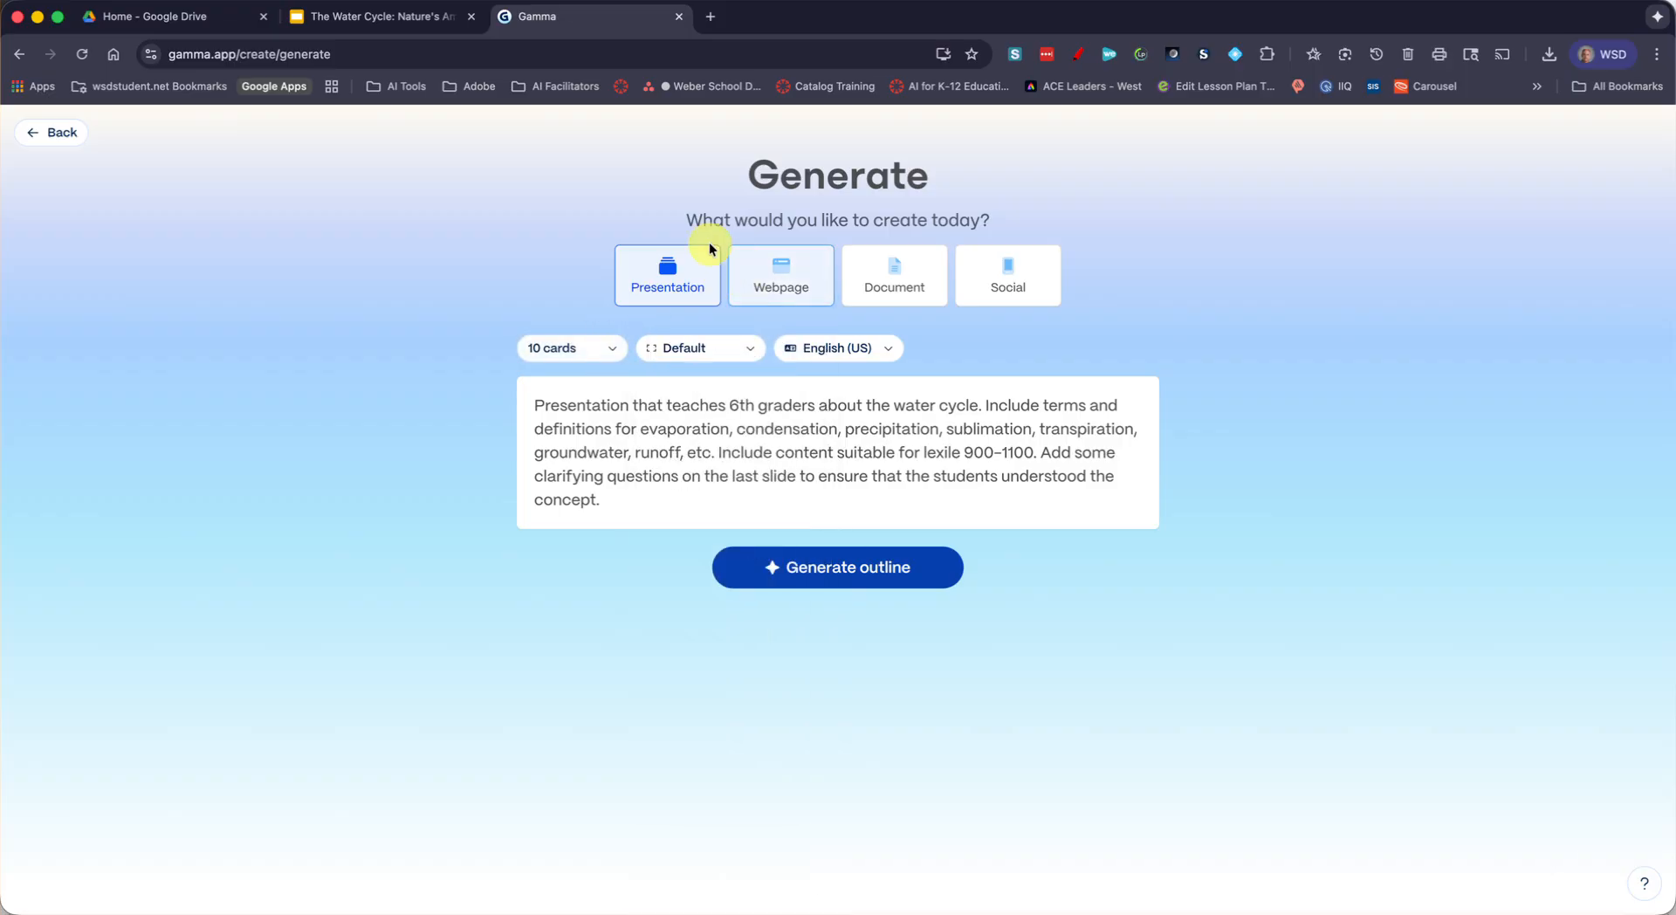
{"action": "left_click", "coordinate": [738, 352]}
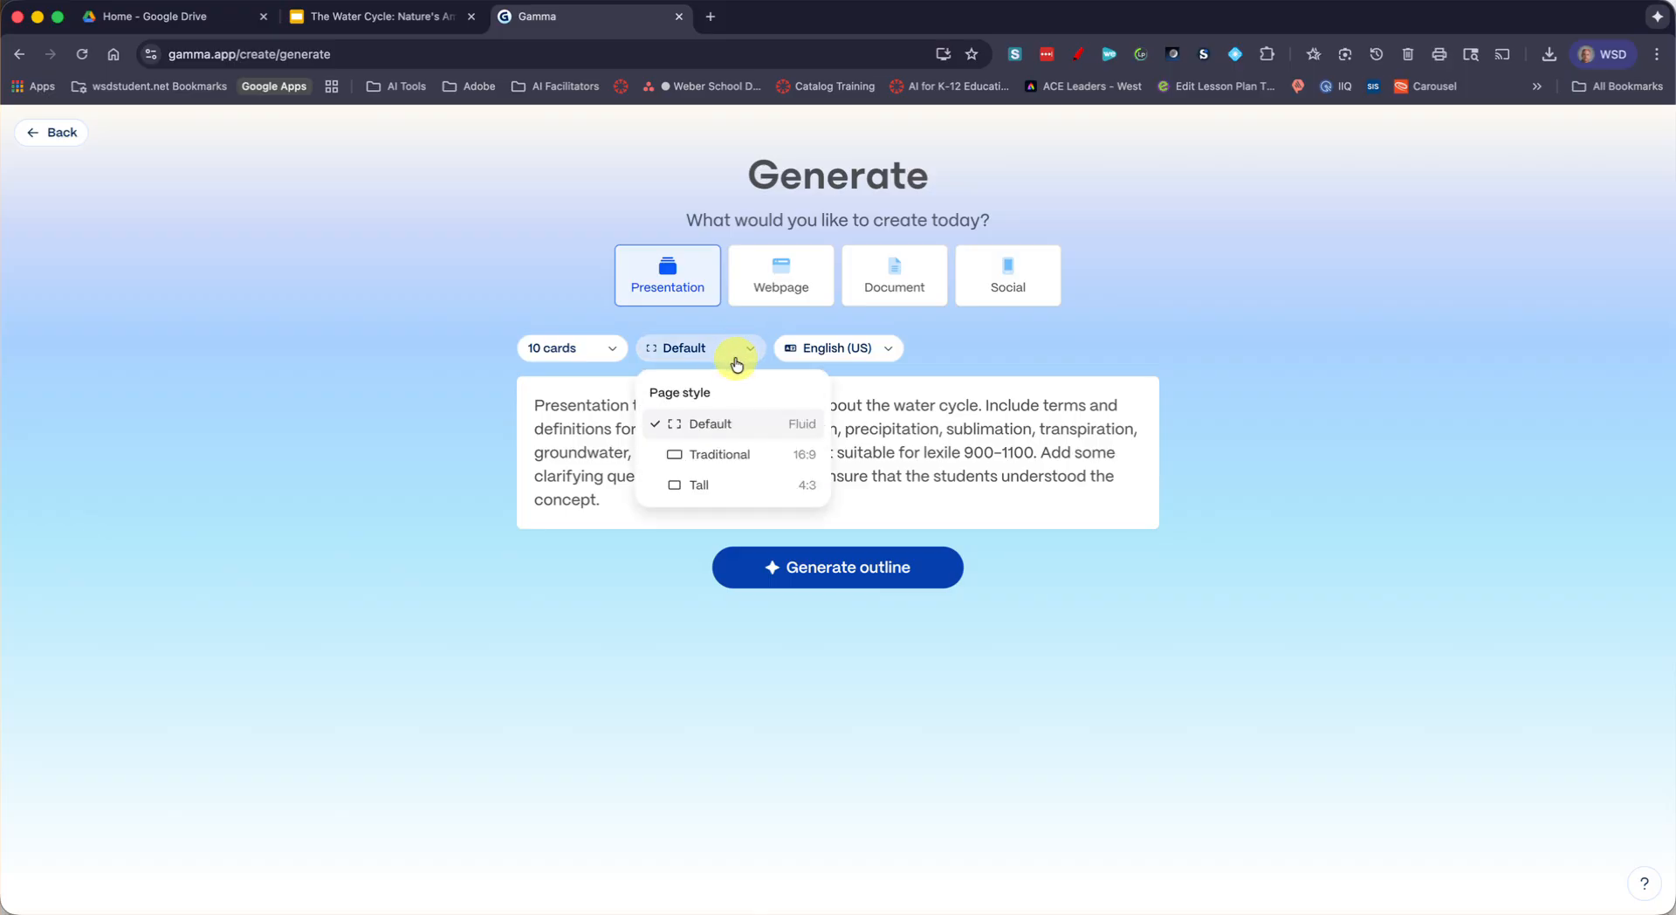
{"action": "left_click", "coordinate": [702, 454]}
{"action": "left_click", "coordinate": [828, 348]}
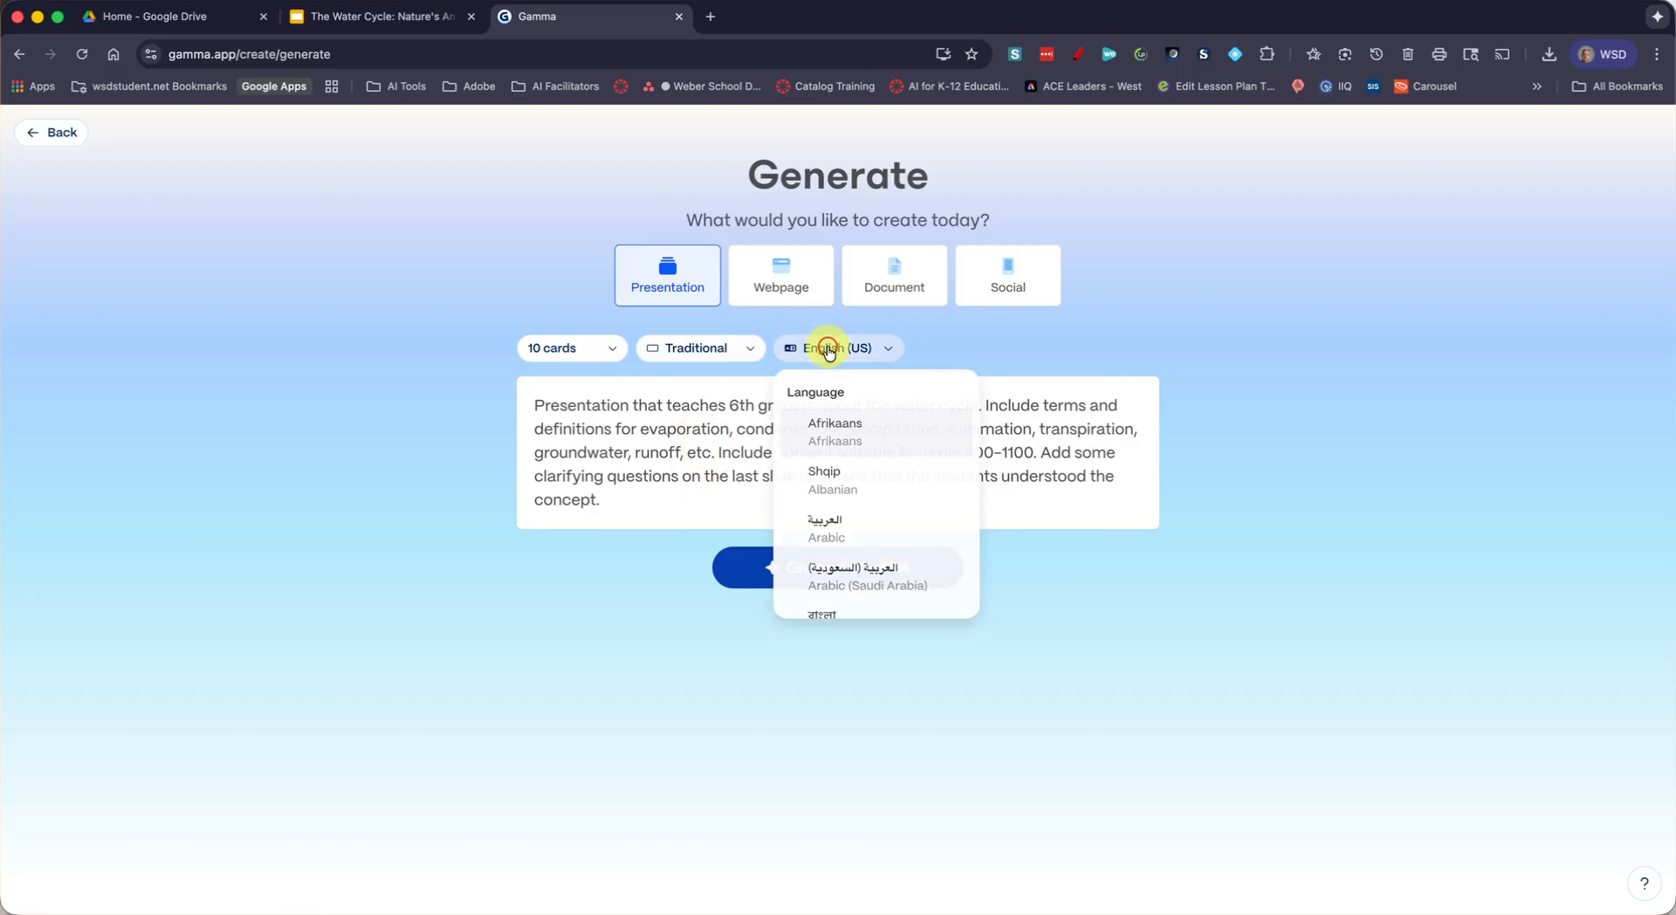
{"action": "left_click", "coordinate": [830, 352]}
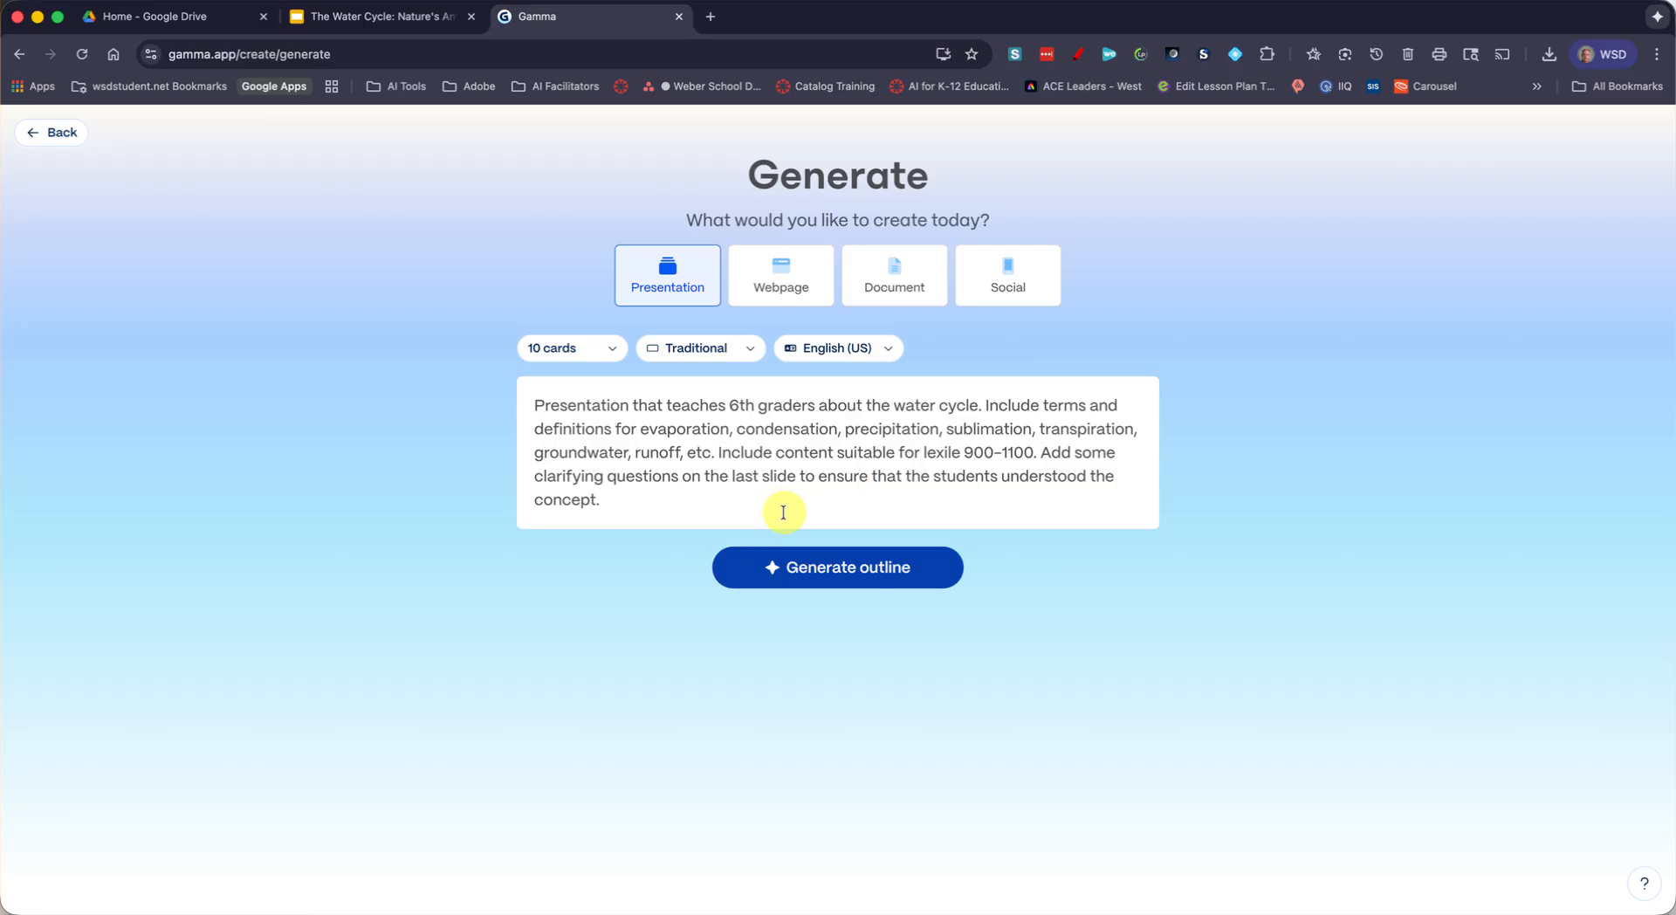
{"action": "left_click", "coordinate": [817, 564]}
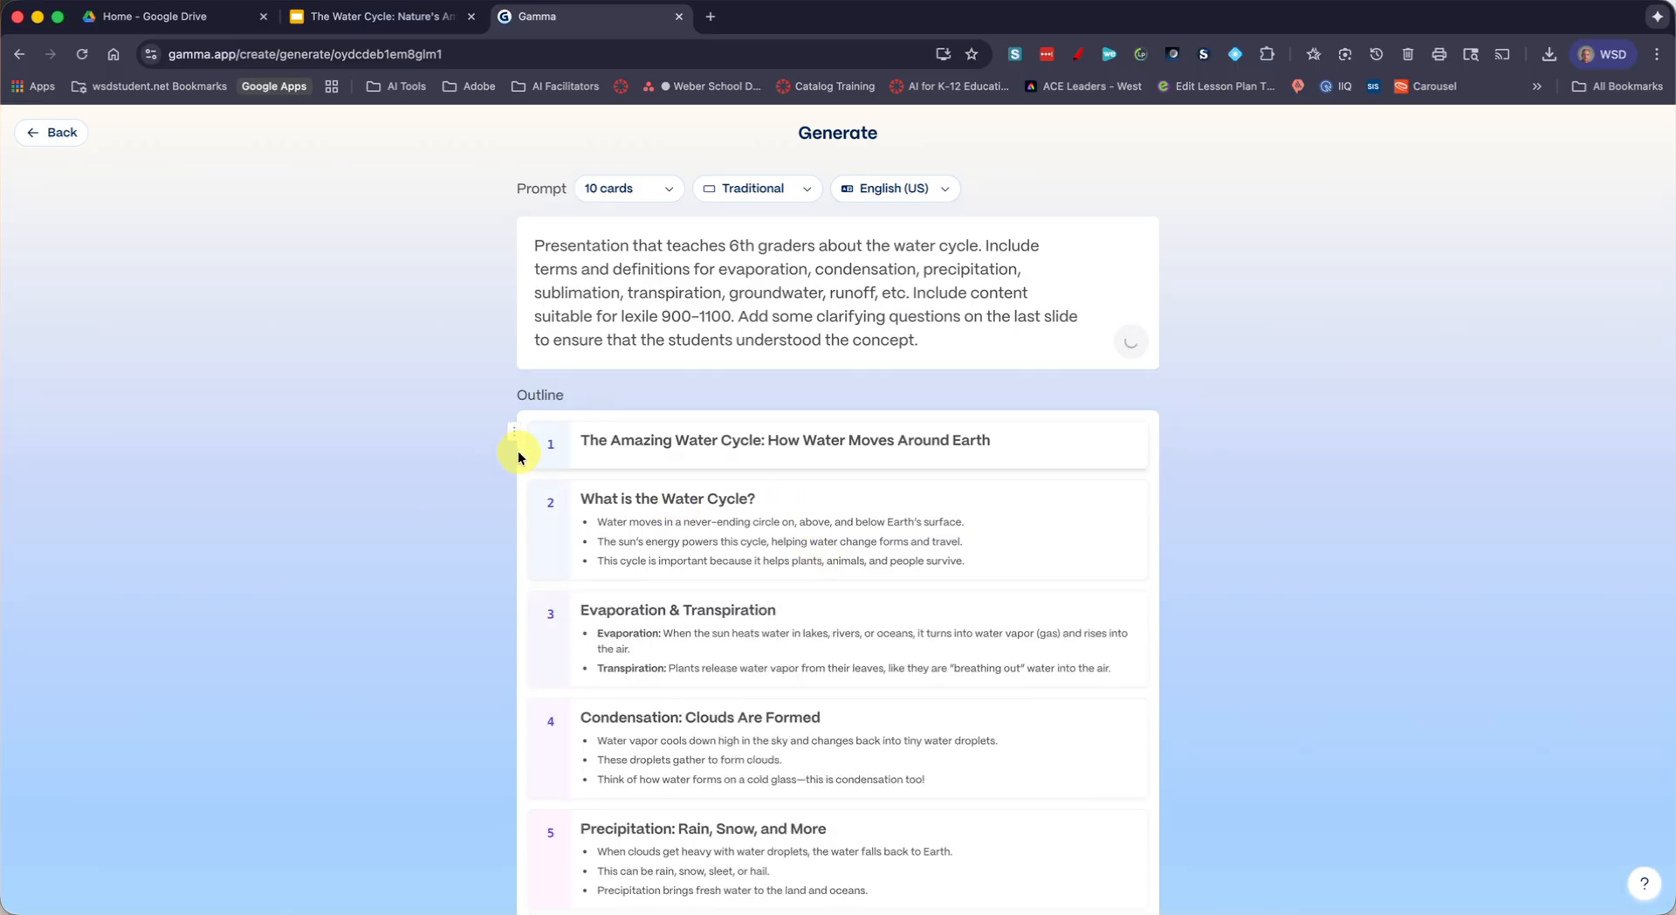
Set the amount of text per card to Detailed below the water cycle outline
{"action": "scroll", "coordinate": [528, 498], "scroll_direction": "down", "scroll_amount": 7}
{"action": "scroll", "coordinate": [526, 511], "scroll_direction": "down", "scroll_amount": 3}
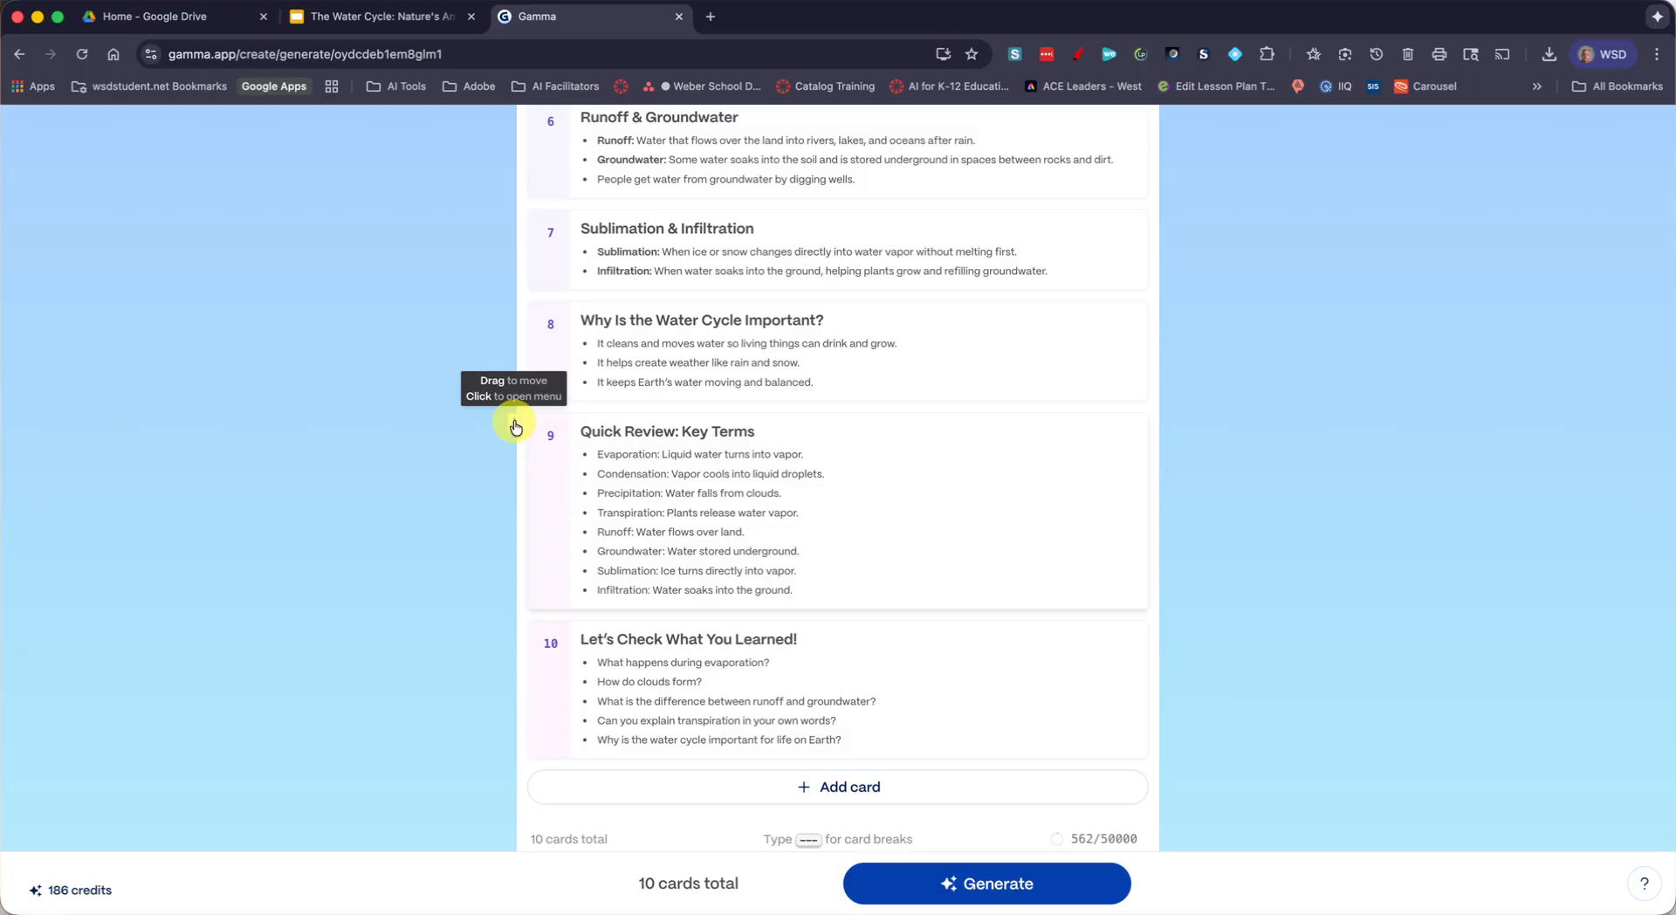
{"action": "mouse_move", "coordinate": [515, 426]}
{"action": "left_mouse_down"}
{"action": "mouse_move", "coordinate": [511, 386]}
{"action": "mouse_move", "coordinate": [509, 415]}
{"action": "left_mouse_up"}
{"action": "scroll", "coordinate": [635, 432], "scroll_direction": "down", "scroll_amount": 6}
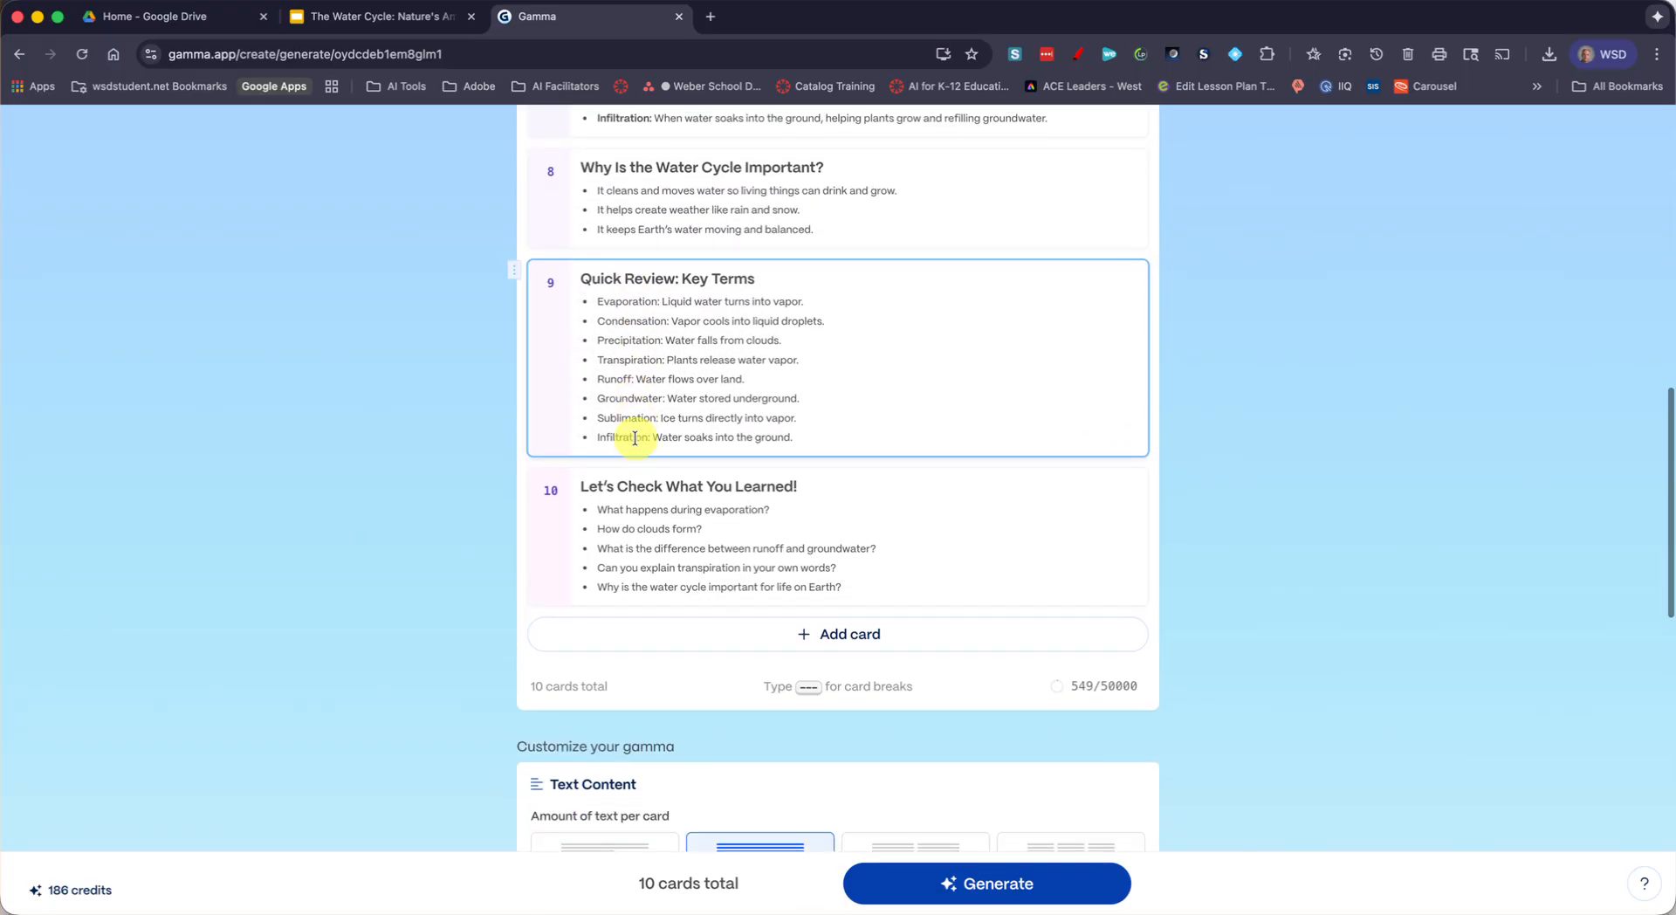
{"action": "scroll", "coordinate": [637, 432], "scroll_direction": "down", "scroll_amount": 3}
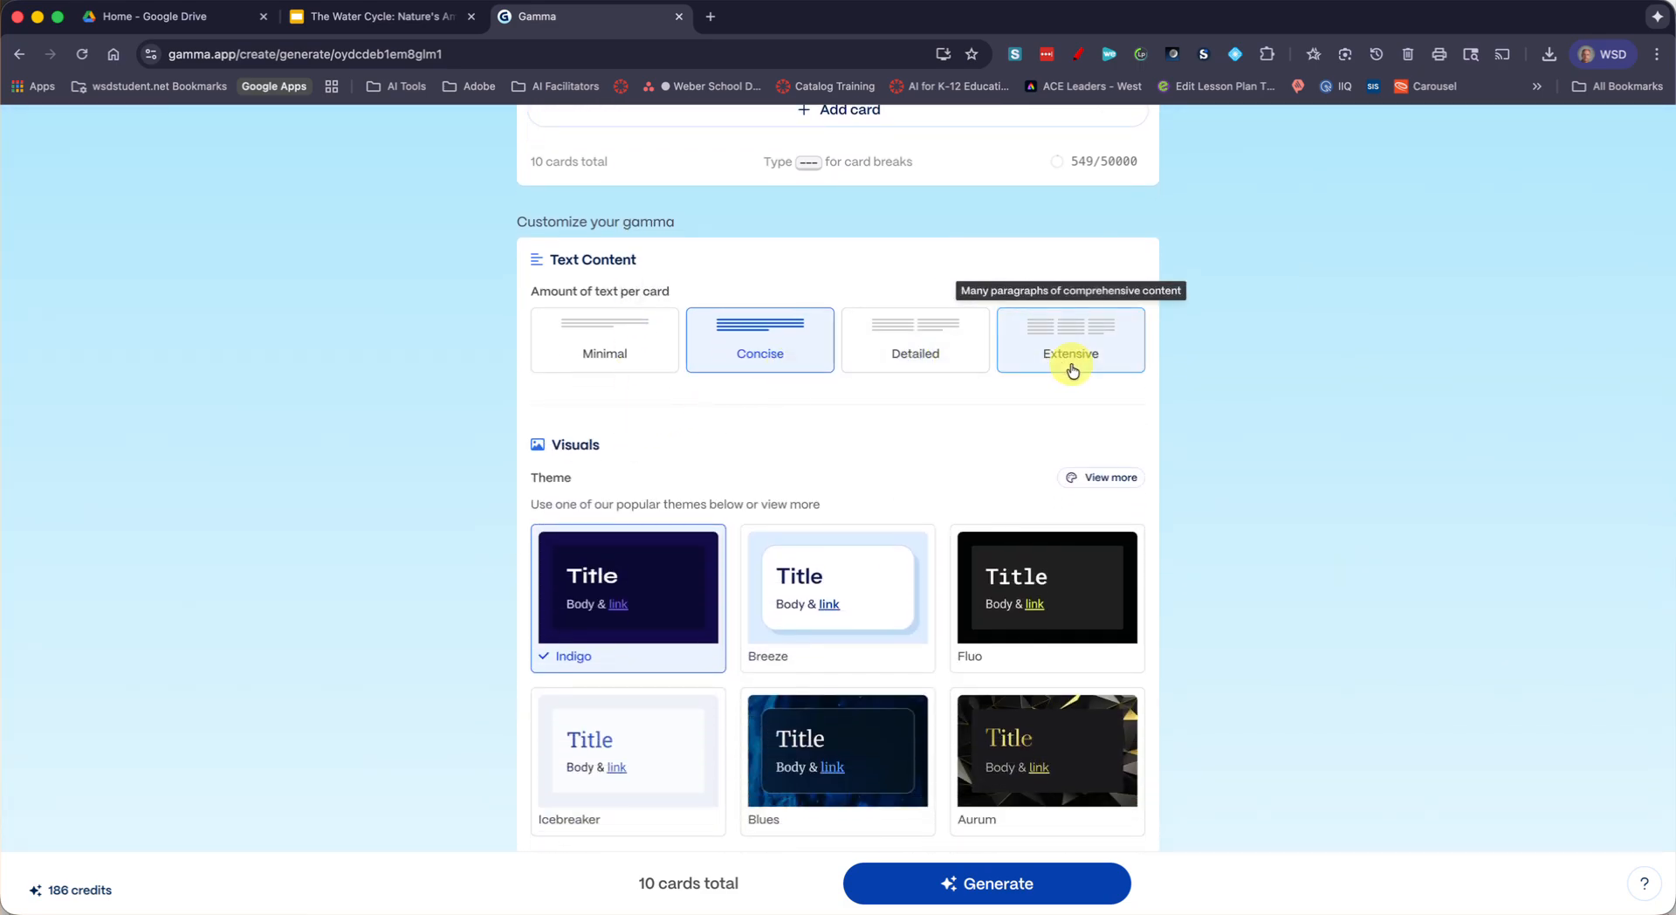
{"action": "left_click", "coordinate": [916, 357]}
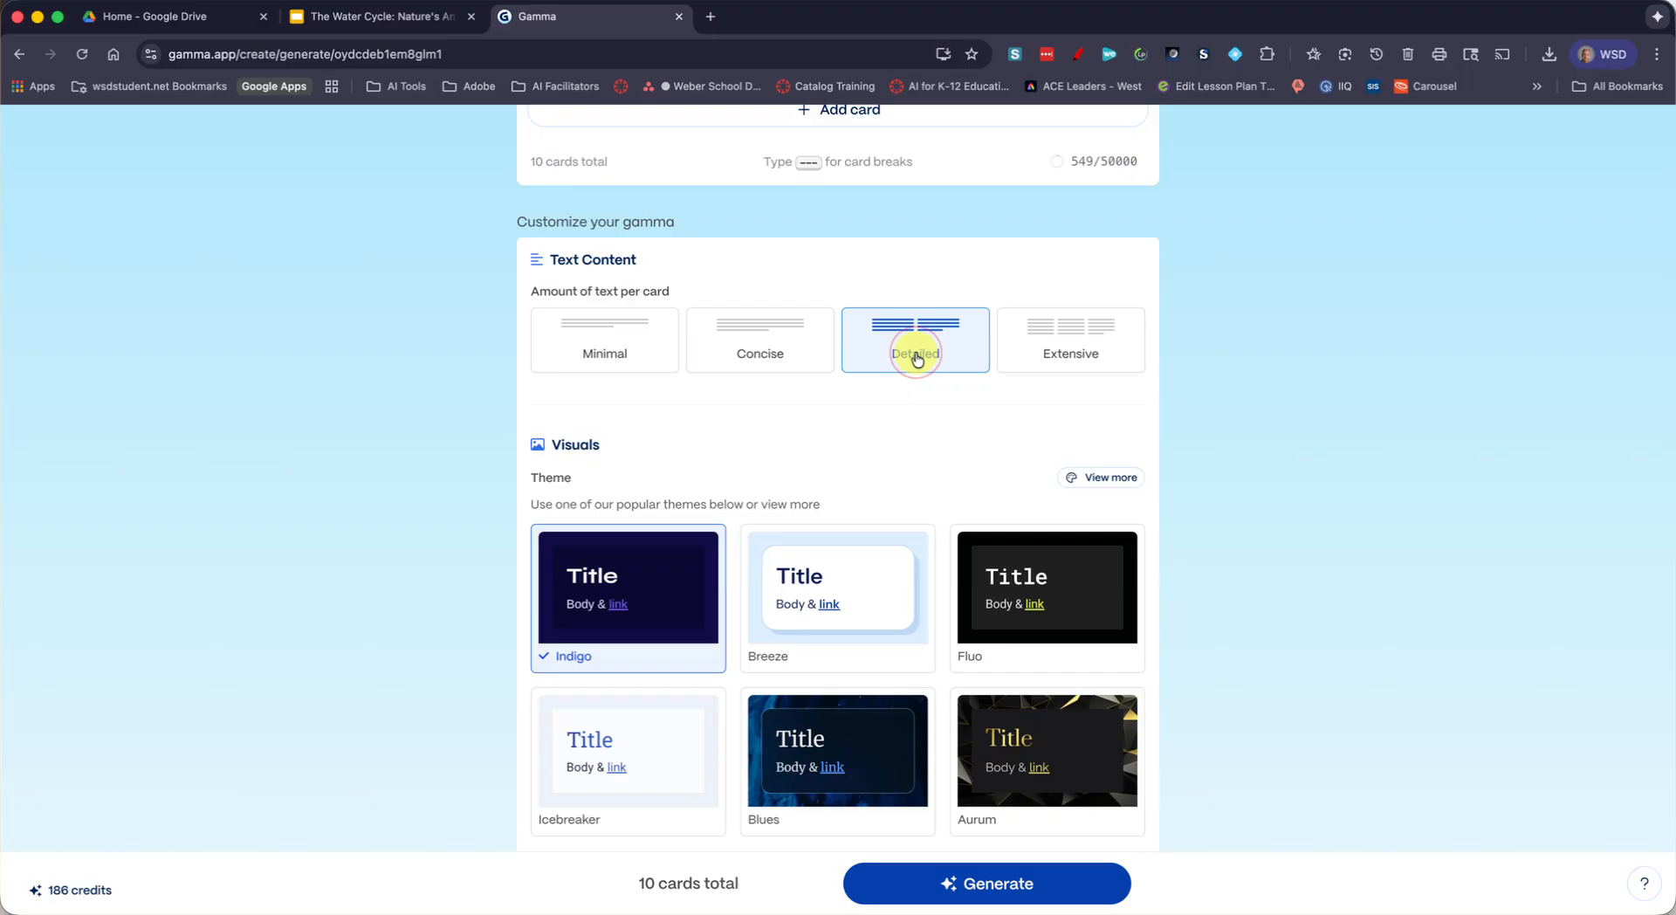
Switch the image source to Automatic and return it to AI images
{"action": "scroll", "coordinate": [648, 460], "scroll_direction": "down", "scroll_amount": 2}
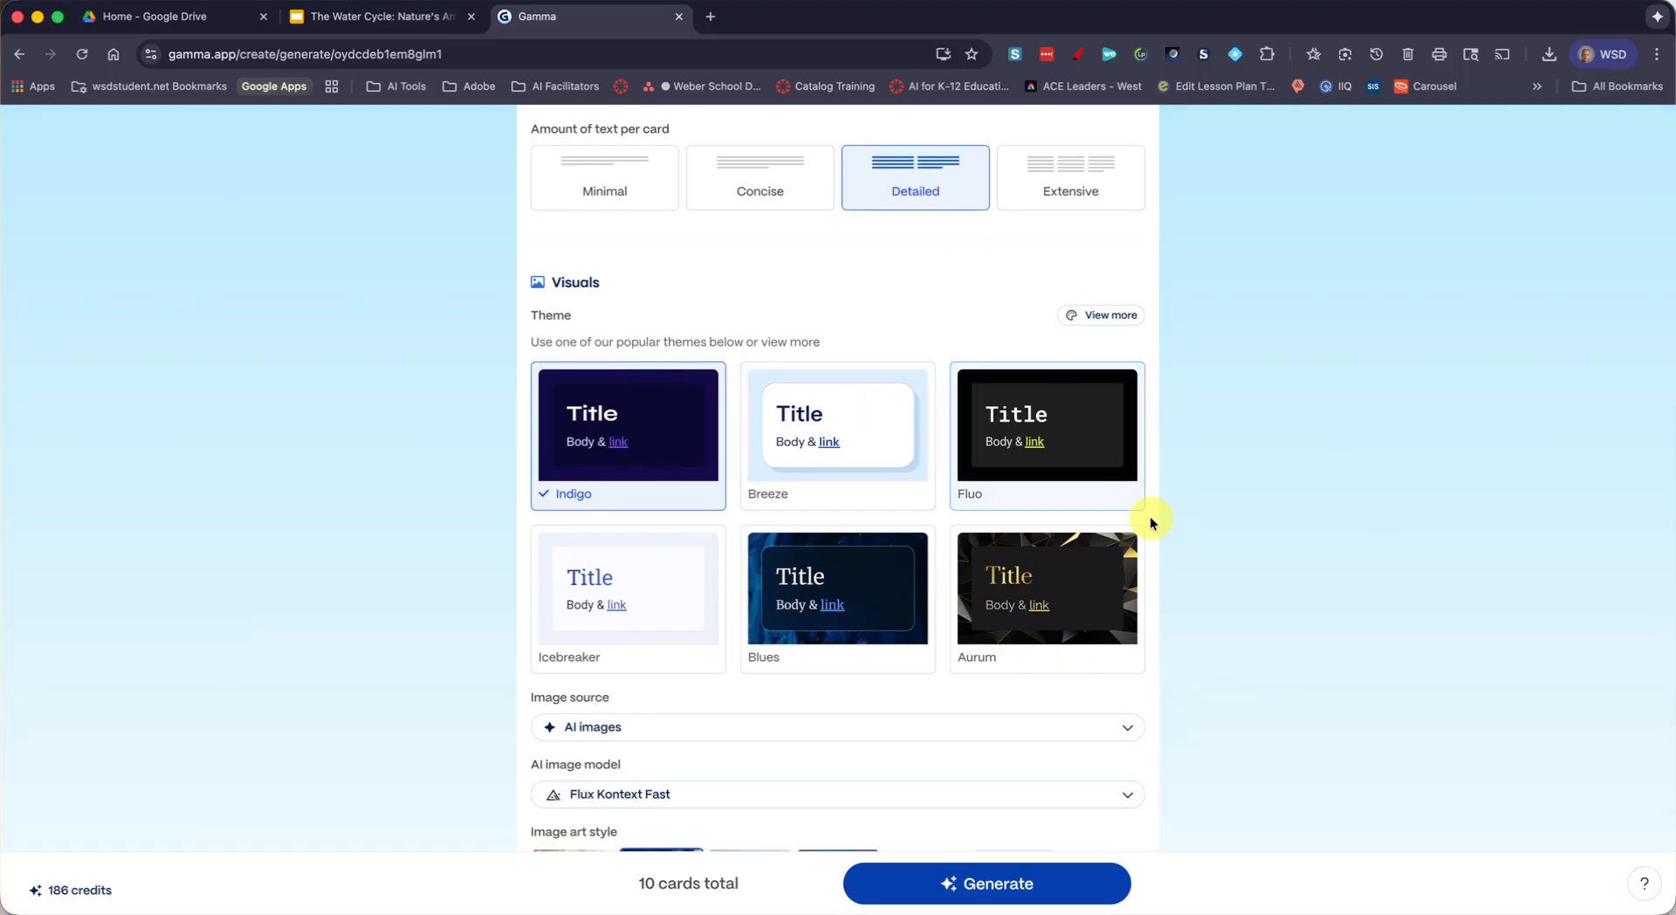
{"action": "scroll", "coordinate": [655, 552], "scroll_direction": "down", "scroll_amount": 2}
{"action": "left_click", "coordinate": [656, 556]}
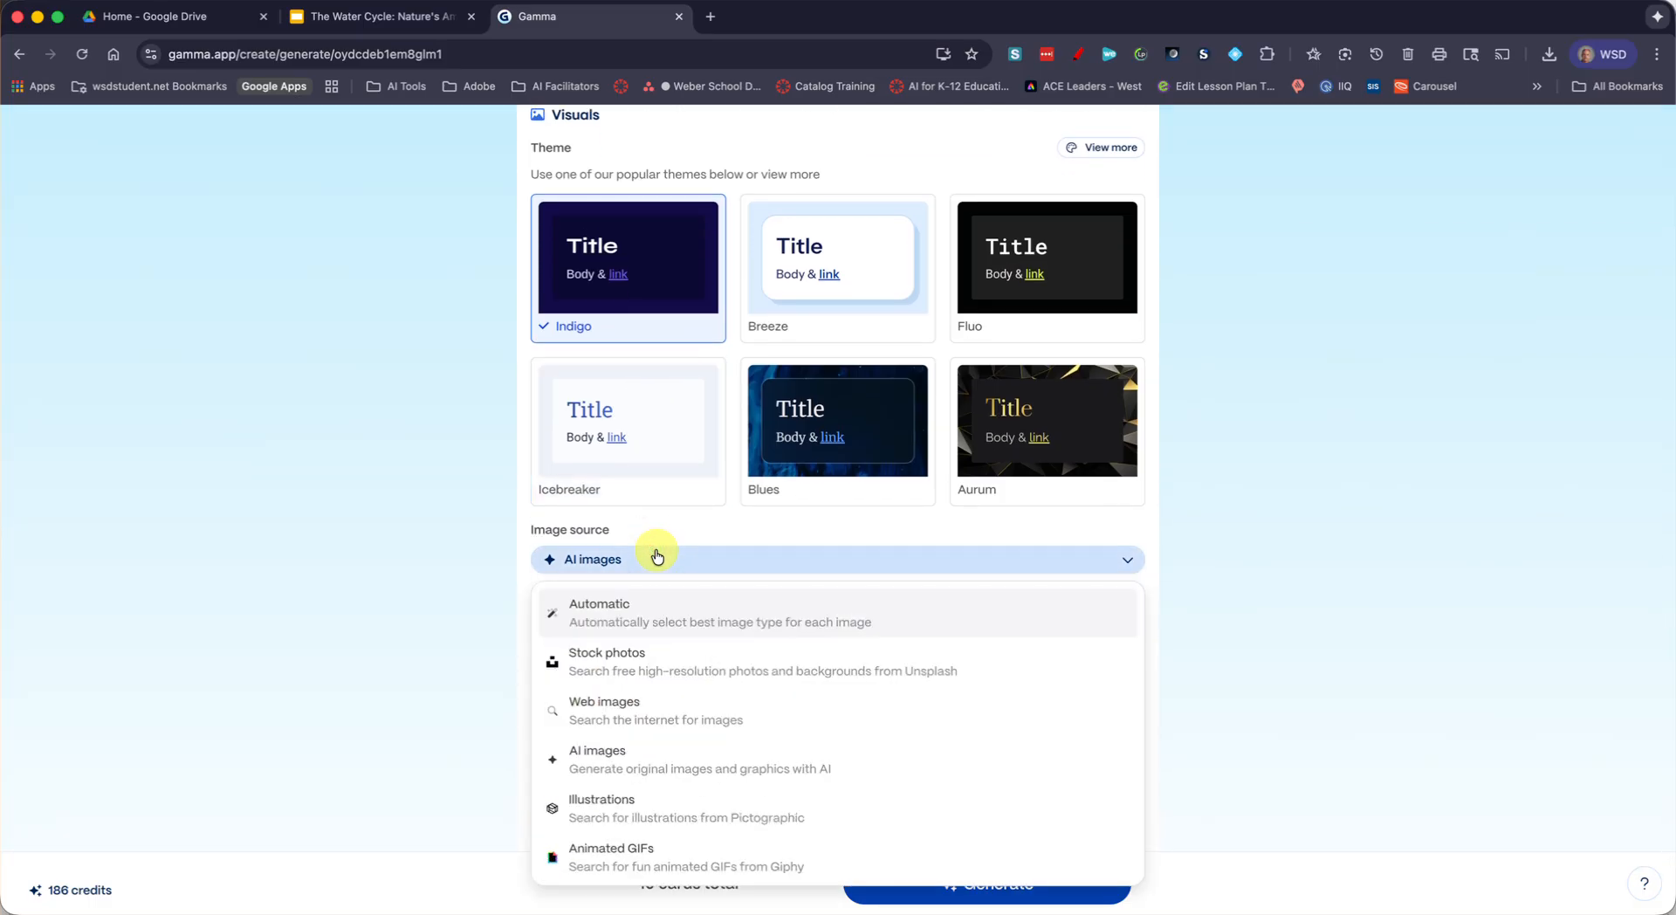
{"action": "left_click", "coordinate": [633, 611]}
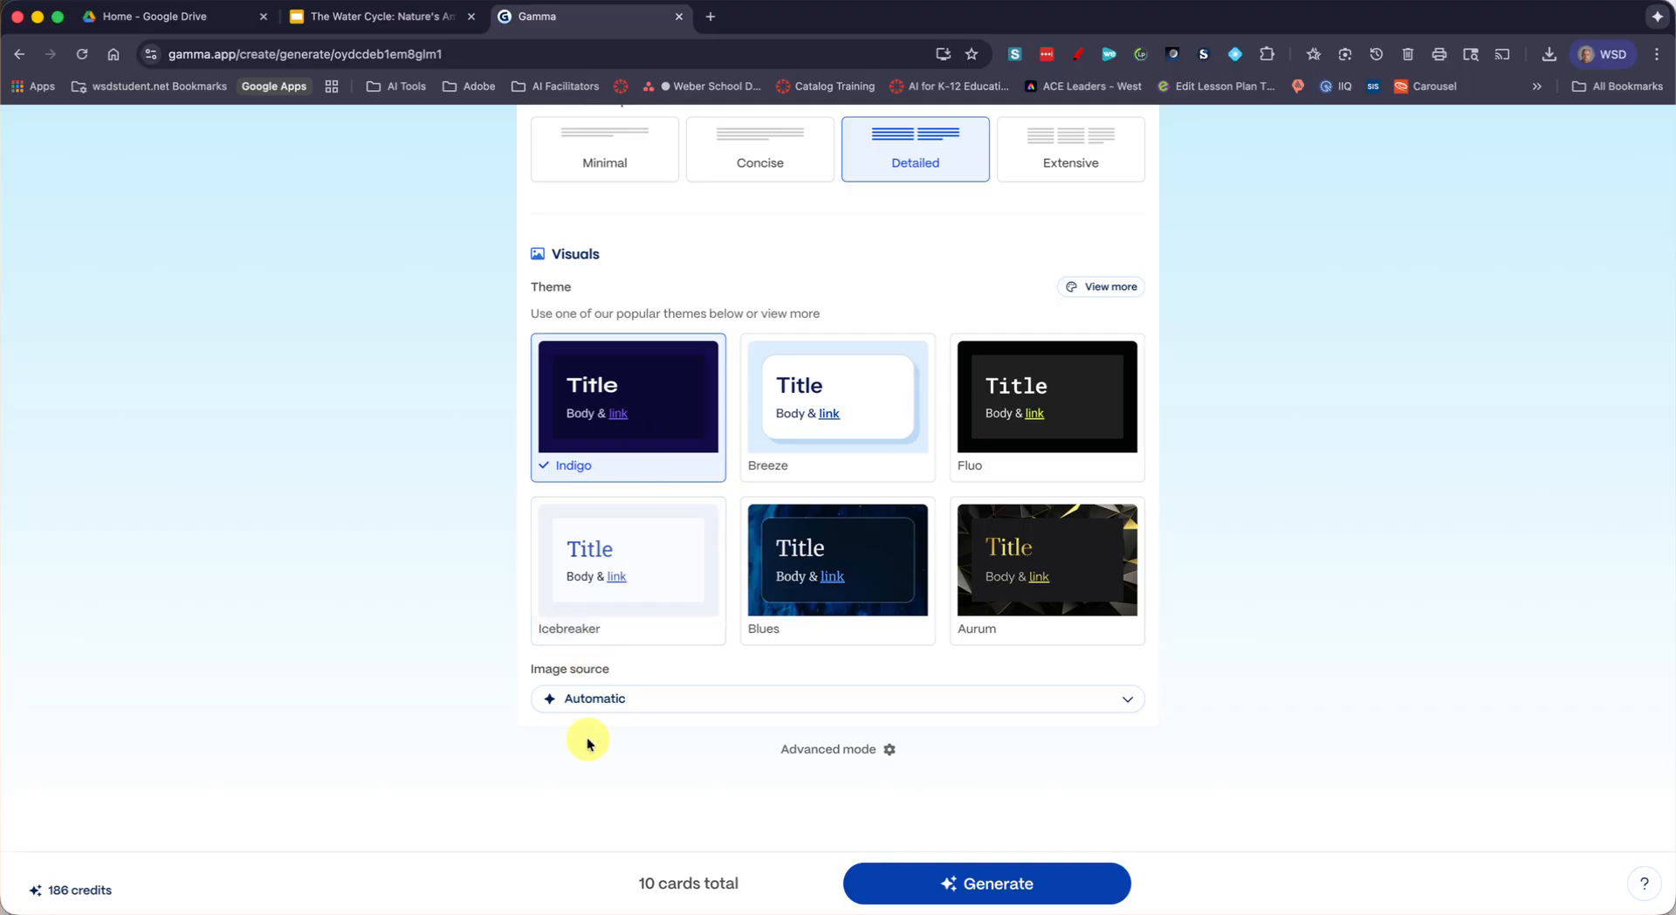
{"action": "left_click", "coordinate": [610, 698]}
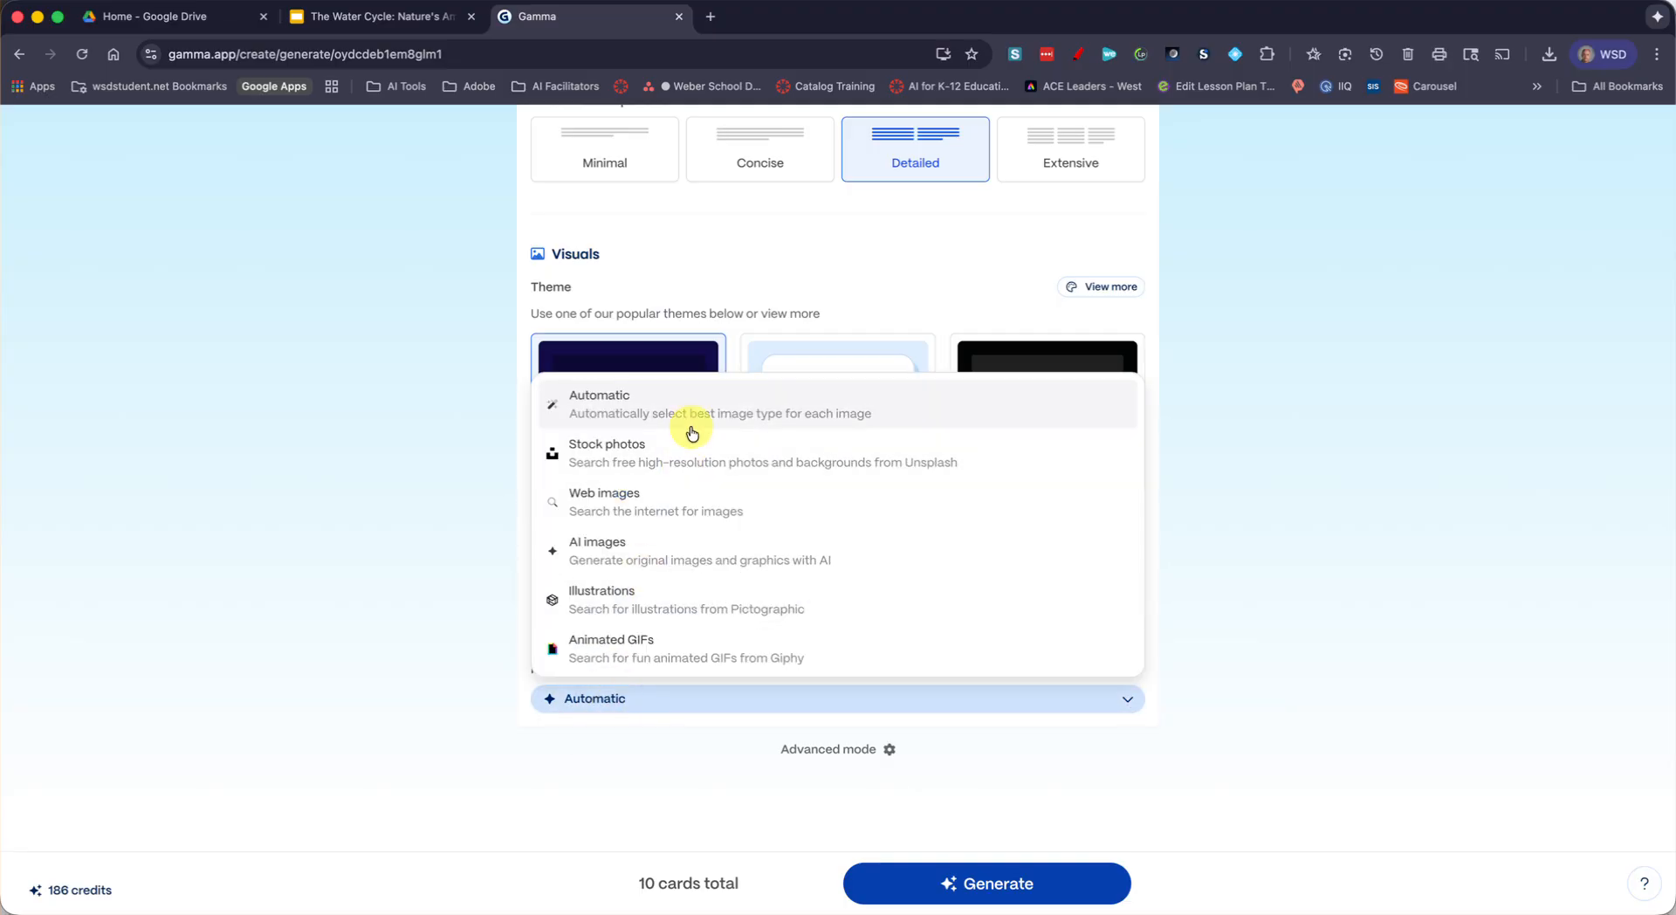
{"action": "left_click", "coordinate": [625, 550]}
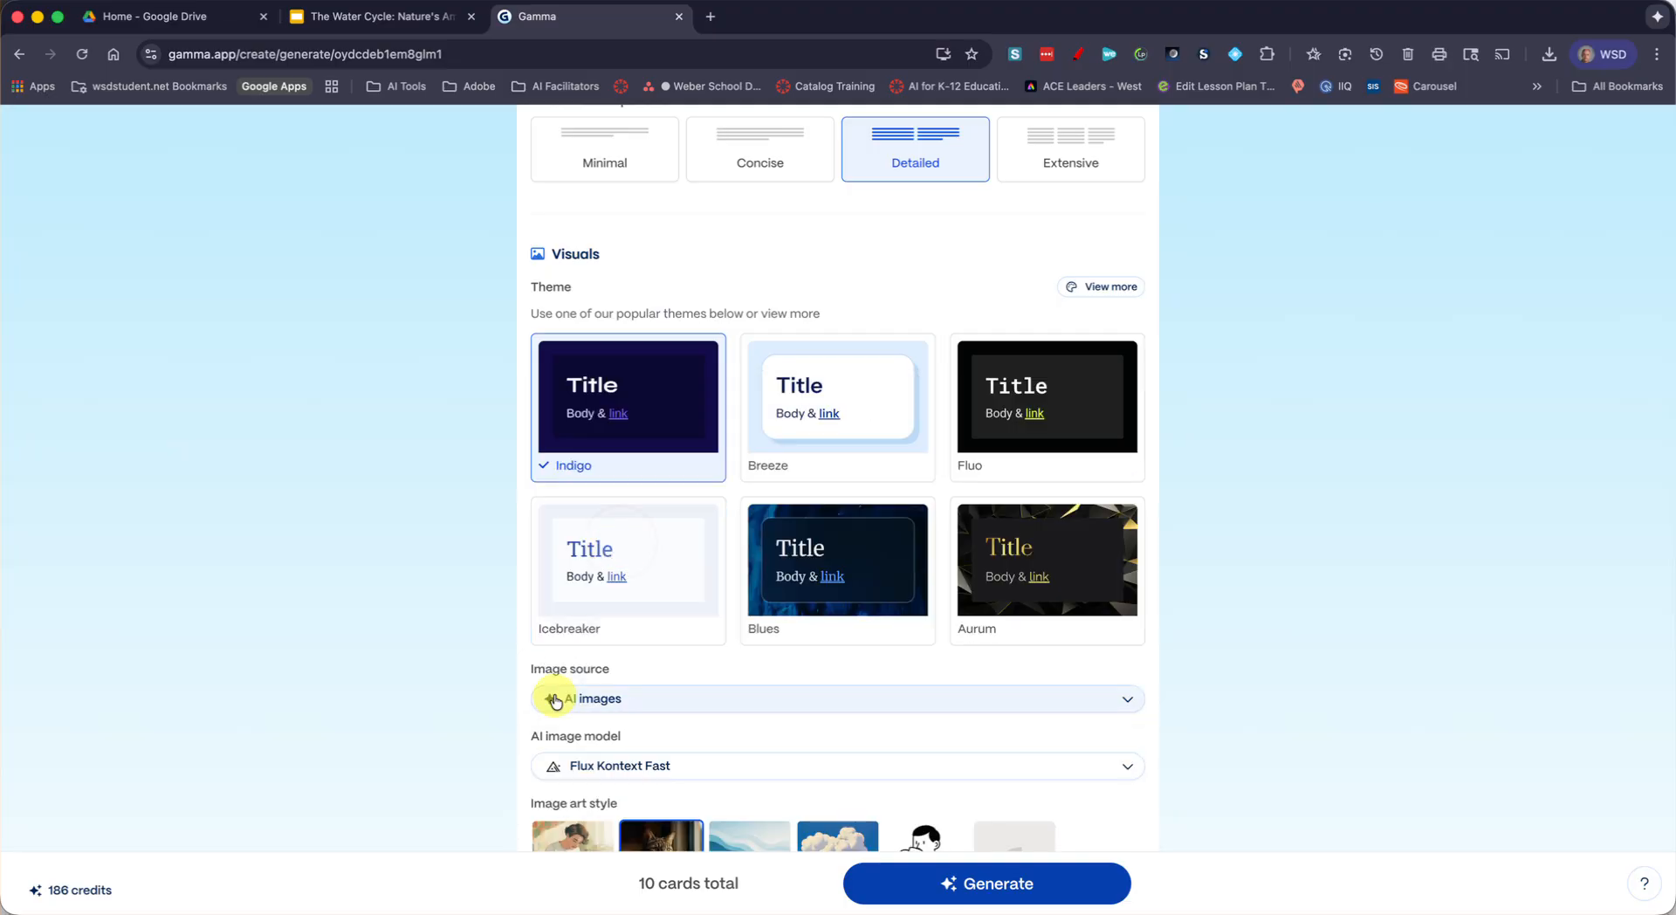
Set the AI image model to Flux Fast 1.1 and generate the presentation
{"action": "scroll", "coordinate": [559, 696], "scroll_direction": "down", "scroll_amount": 3}
{"action": "left_click", "coordinate": [657, 604]}
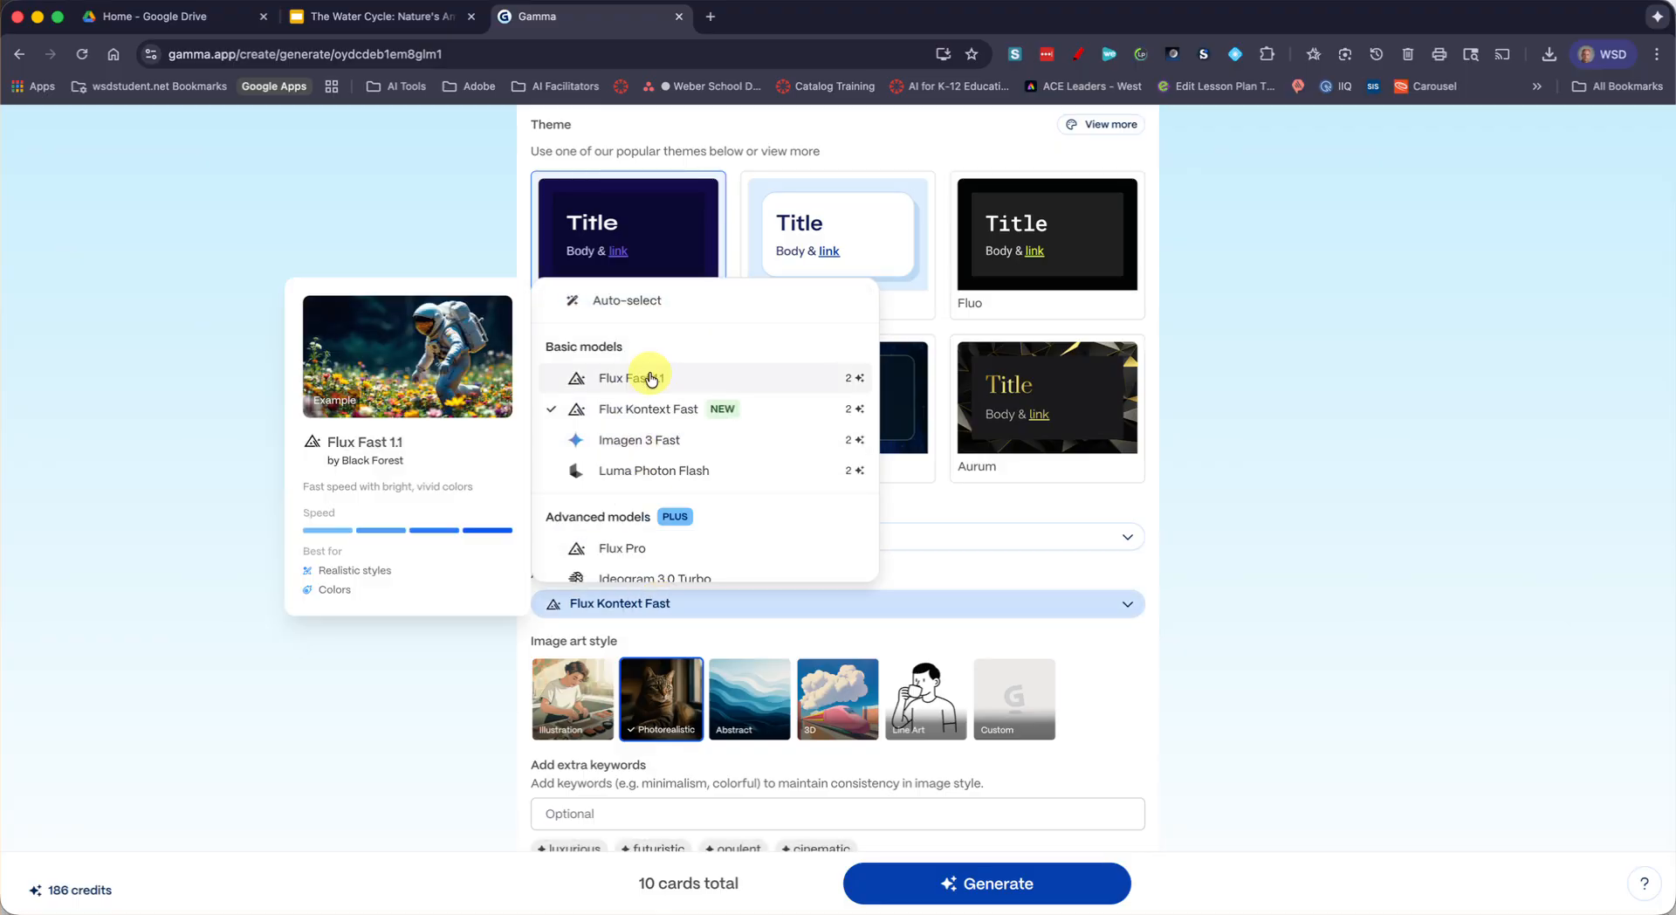
{"action": "scroll", "coordinate": [602, 559], "scroll_direction": "down", "scroll_amount": 3}
{"action": "scroll", "coordinate": [611, 567], "scroll_direction": "up", "scroll_amount": 3}
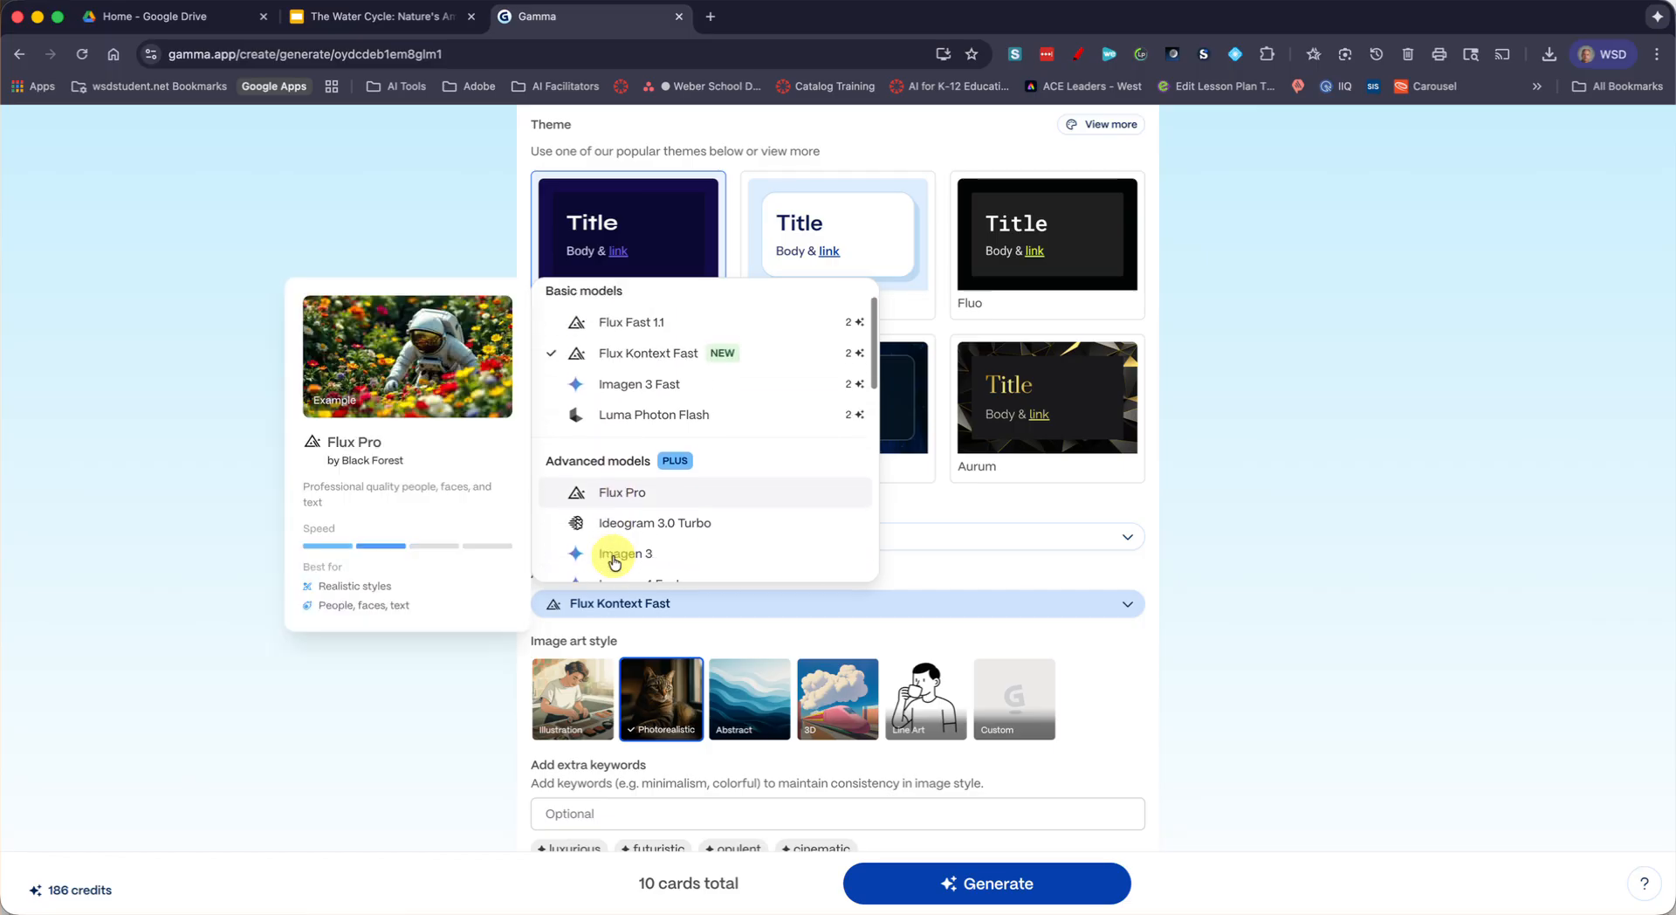
{"action": "left_click", "coordinate": [631, 377]}
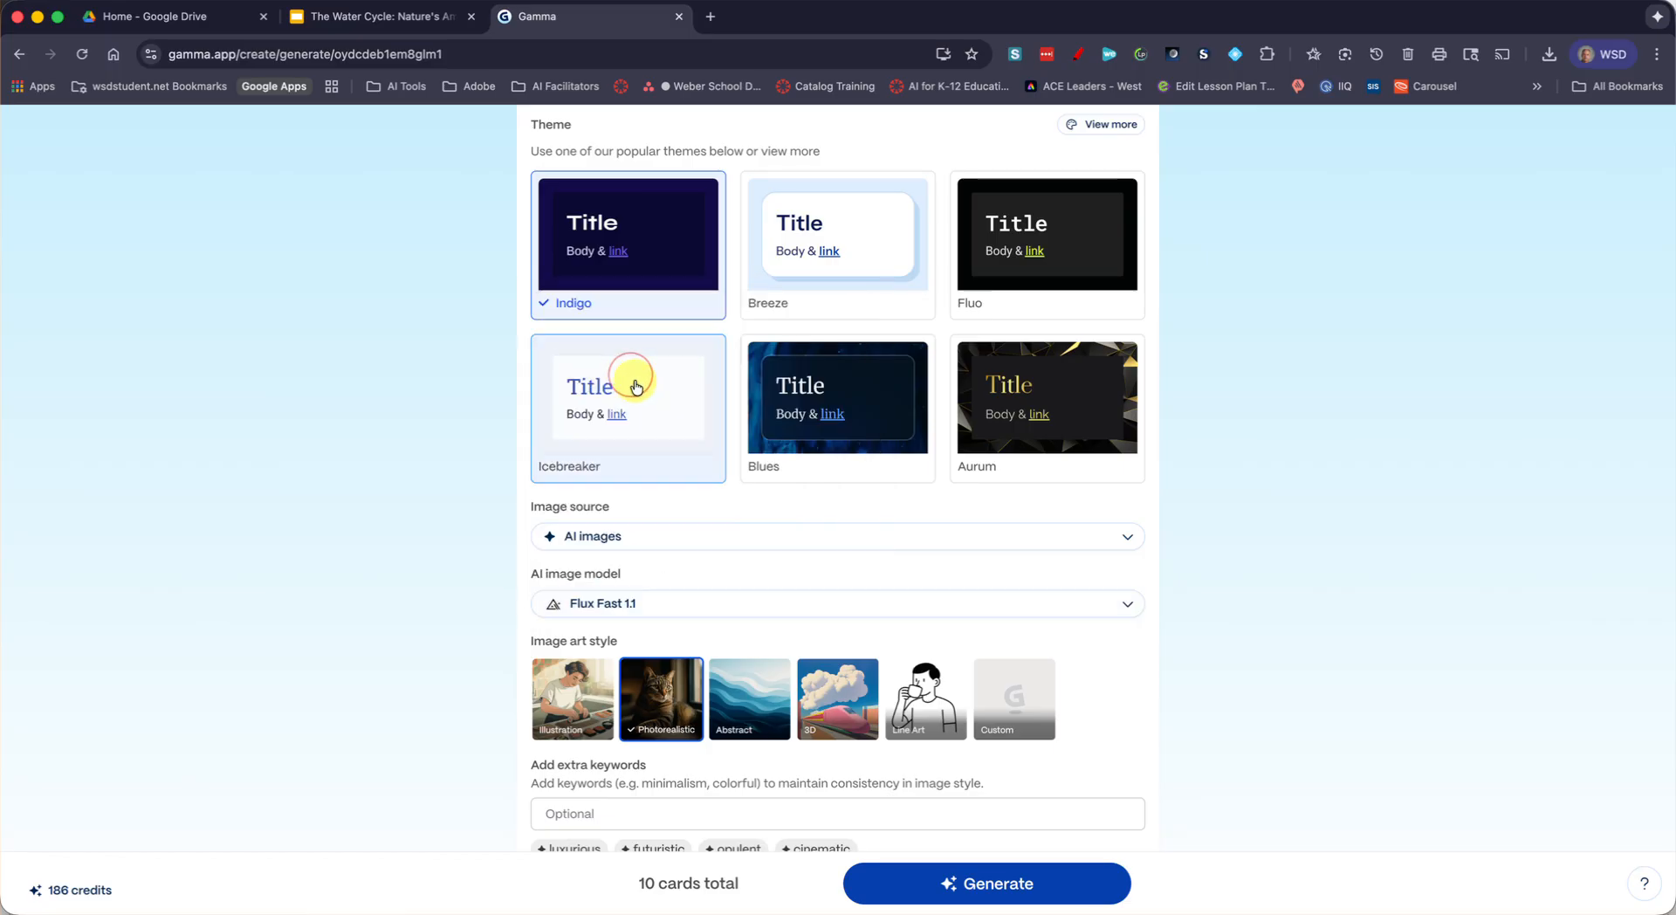
{"action": "scroll", "coordinate": [493, 786], "scroll_direction": "down", "scroll_amount": 3}
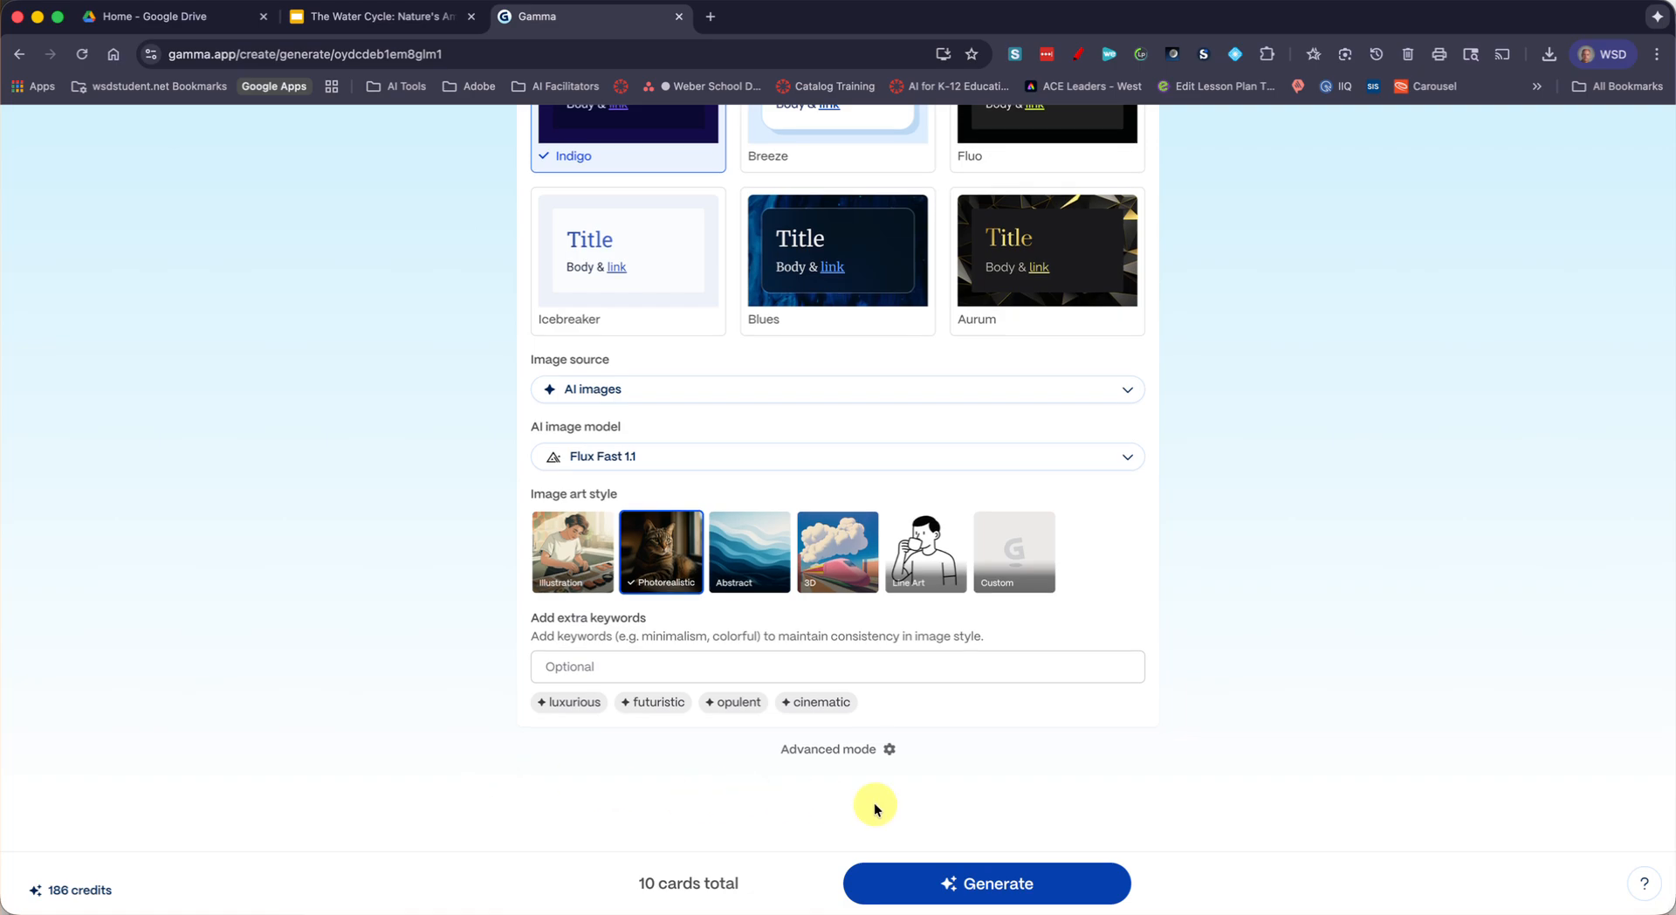
{"action": "left_click", "coordinate": [970, 889]}
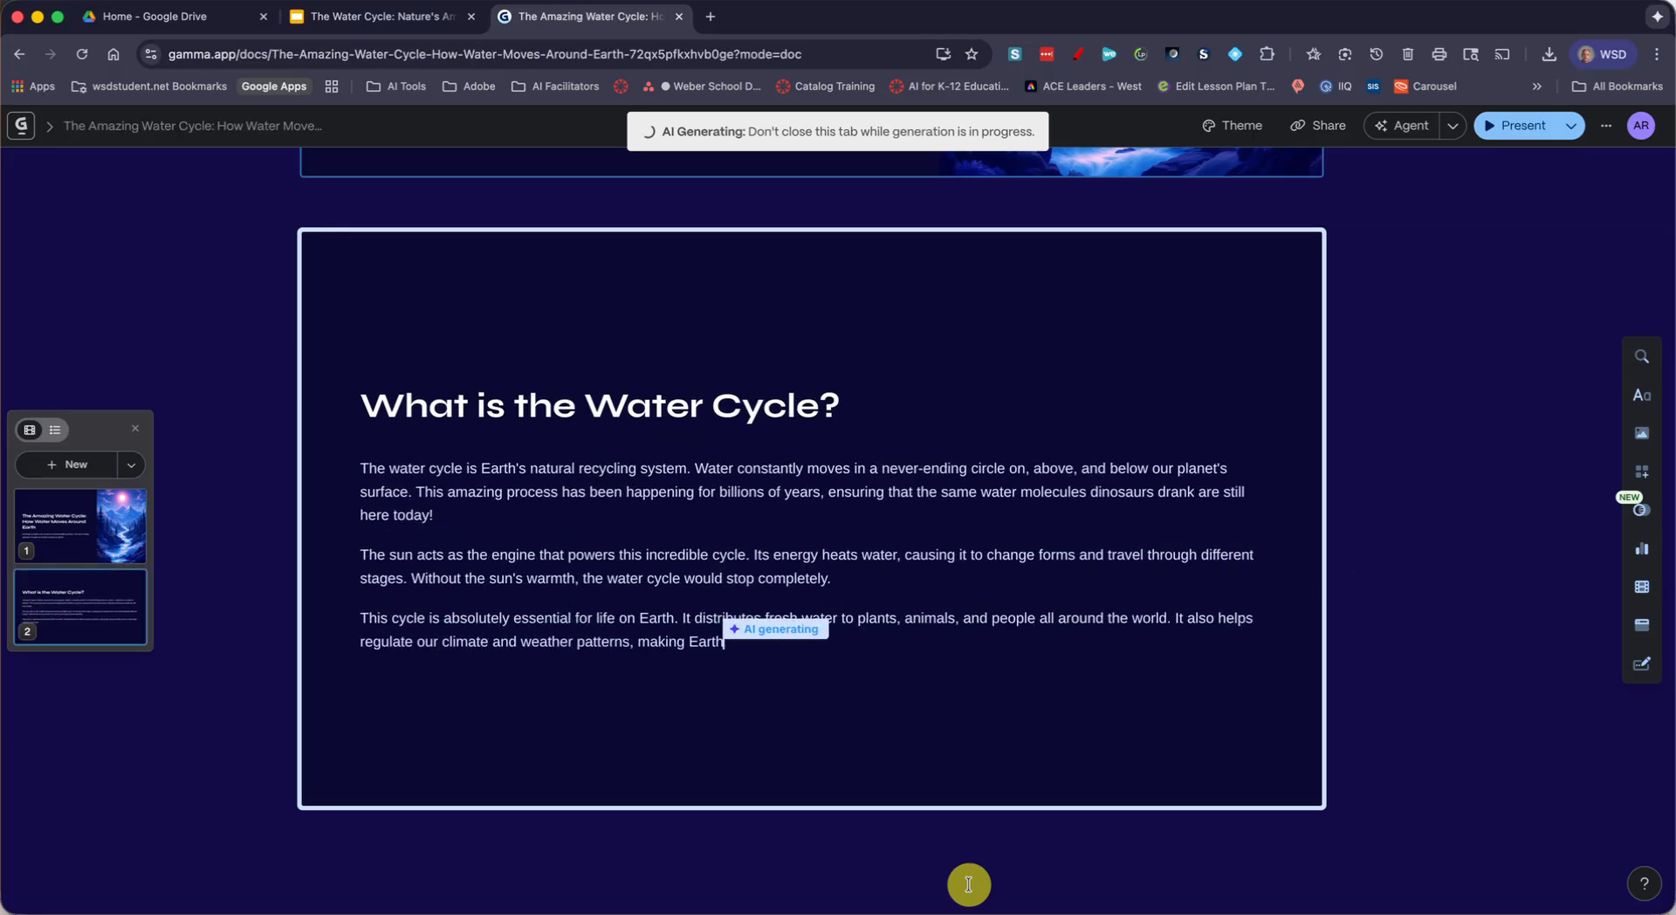
Look through the generated water cycle cards, from the title card to the closing review questions
{"action": "scroll", "coordinate": [969, 885], "scroll_direction": "up", "scroll_amount": 7}
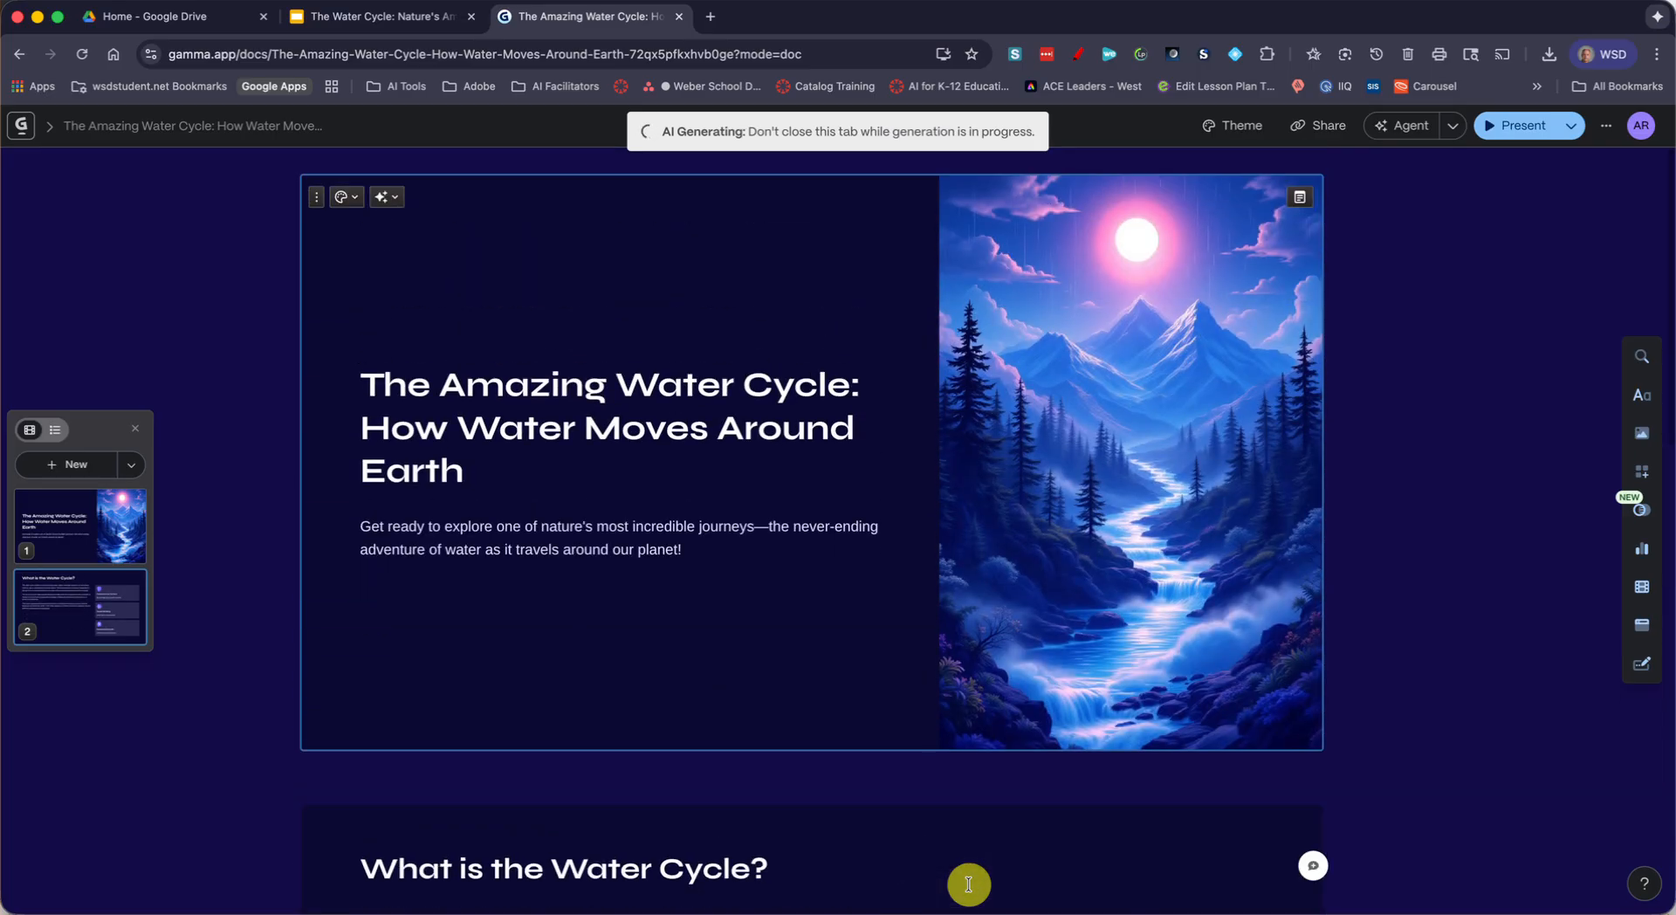
{"action": "scroll", "coordinate": [968, 885], "scroll_direction": "down", "scroll_amount": 5}
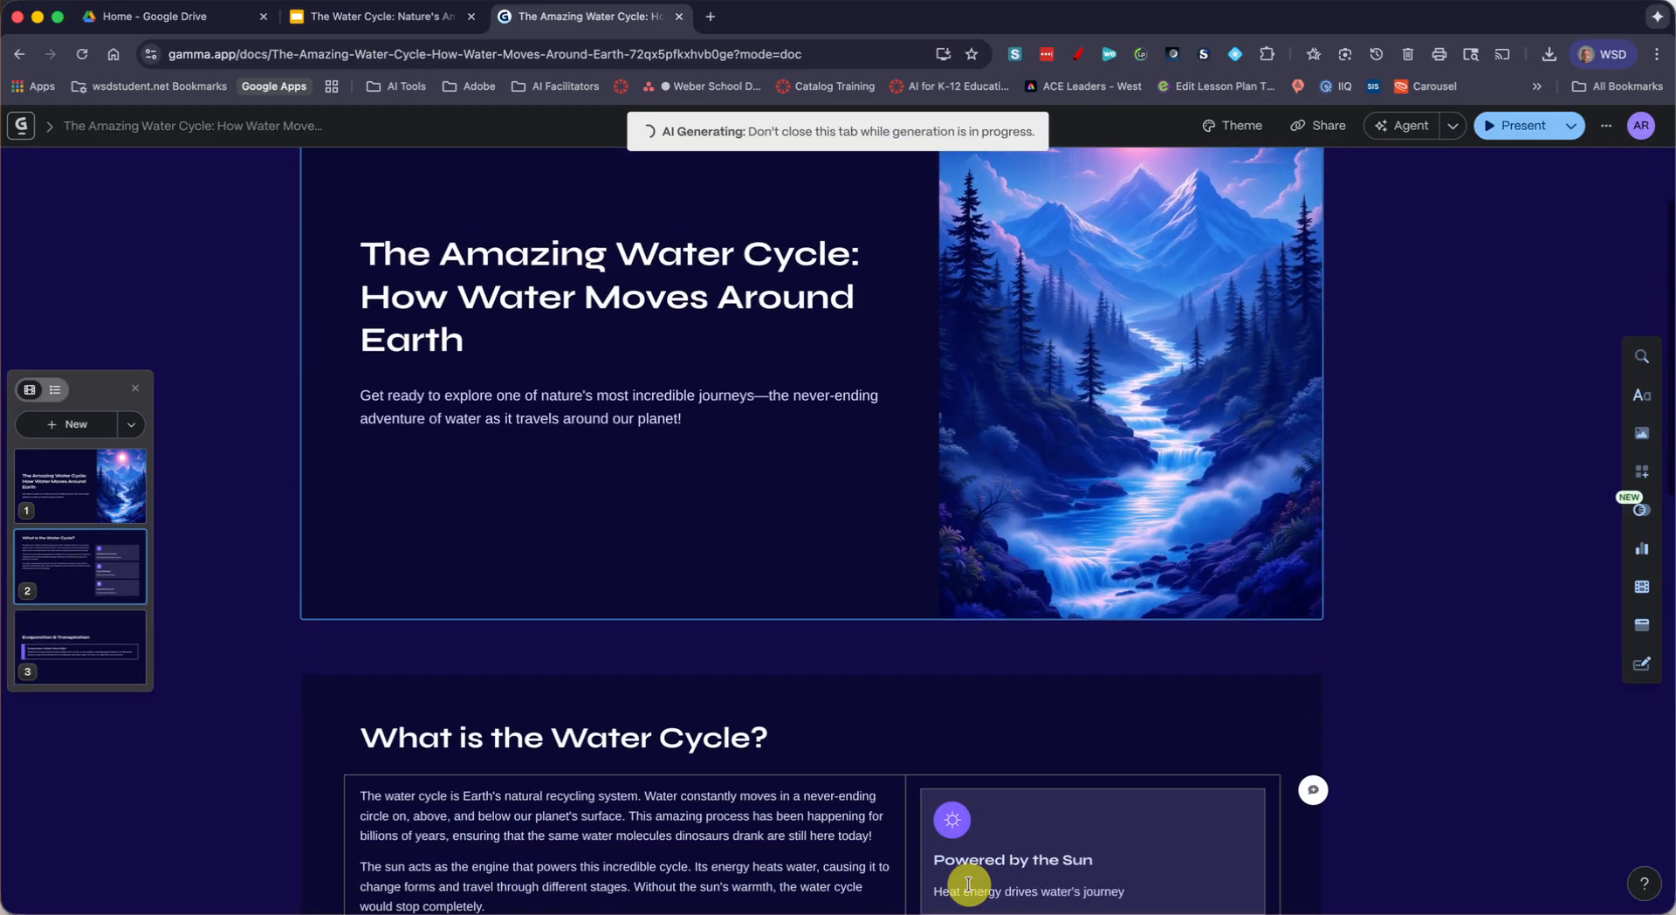
{"action": "scroll", "coordinate": [969, 885], "scroll_direction": "down", "scroll_amount": 2}
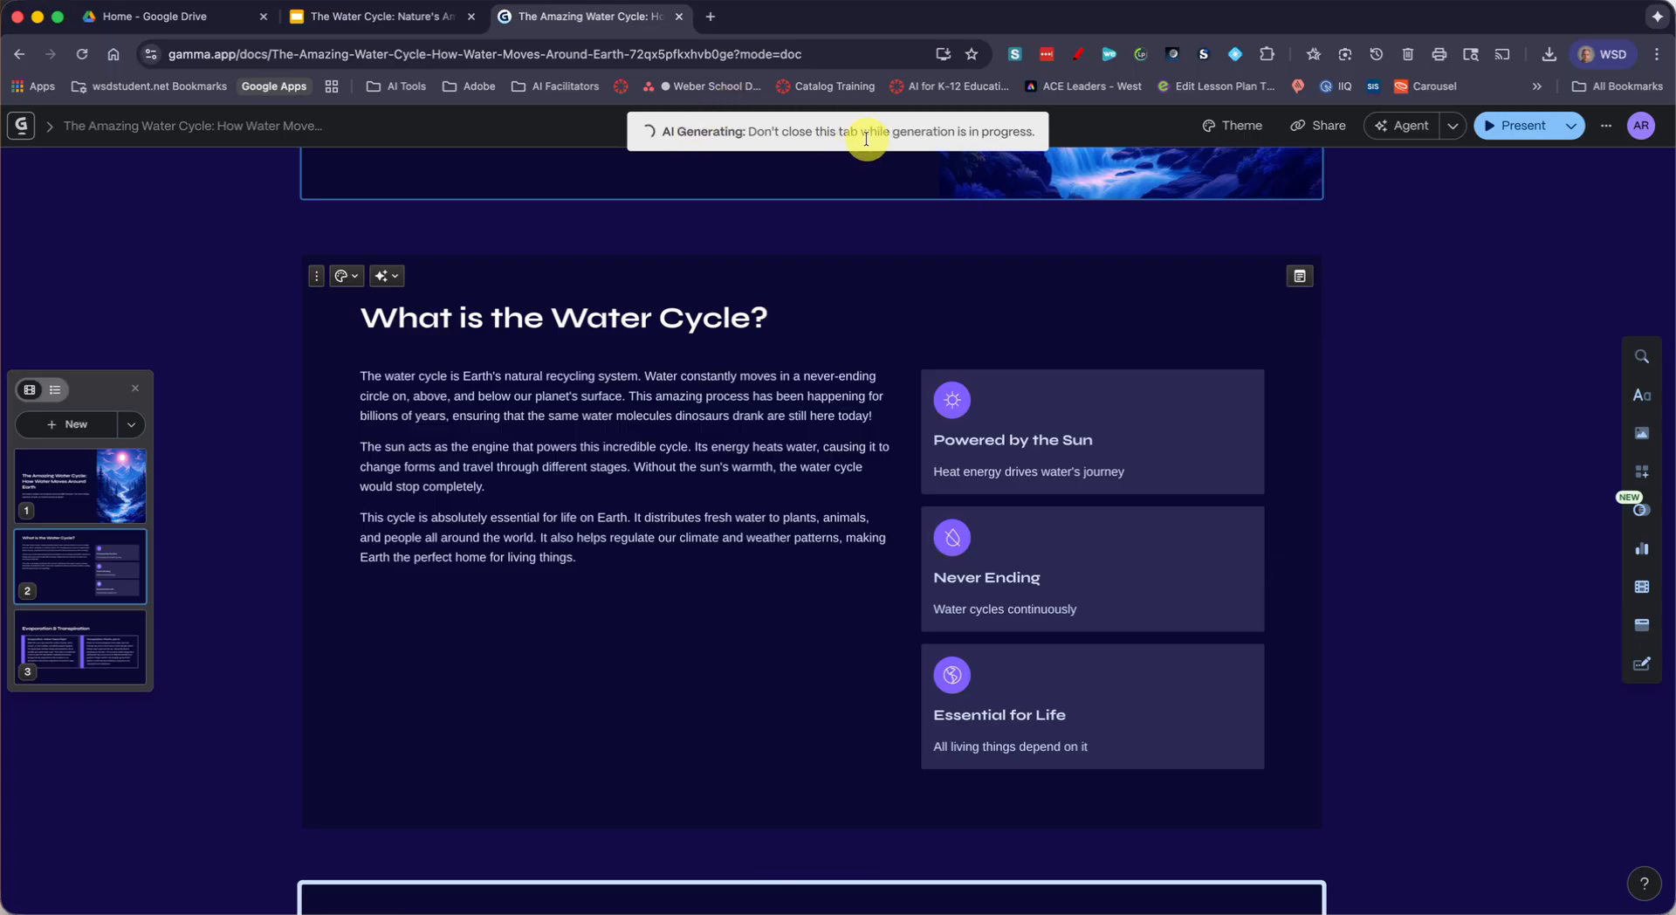
{"action": "scroll", "coordinate": [1384, 604], "scroll_direction": "down", "scroll_amount": 7}
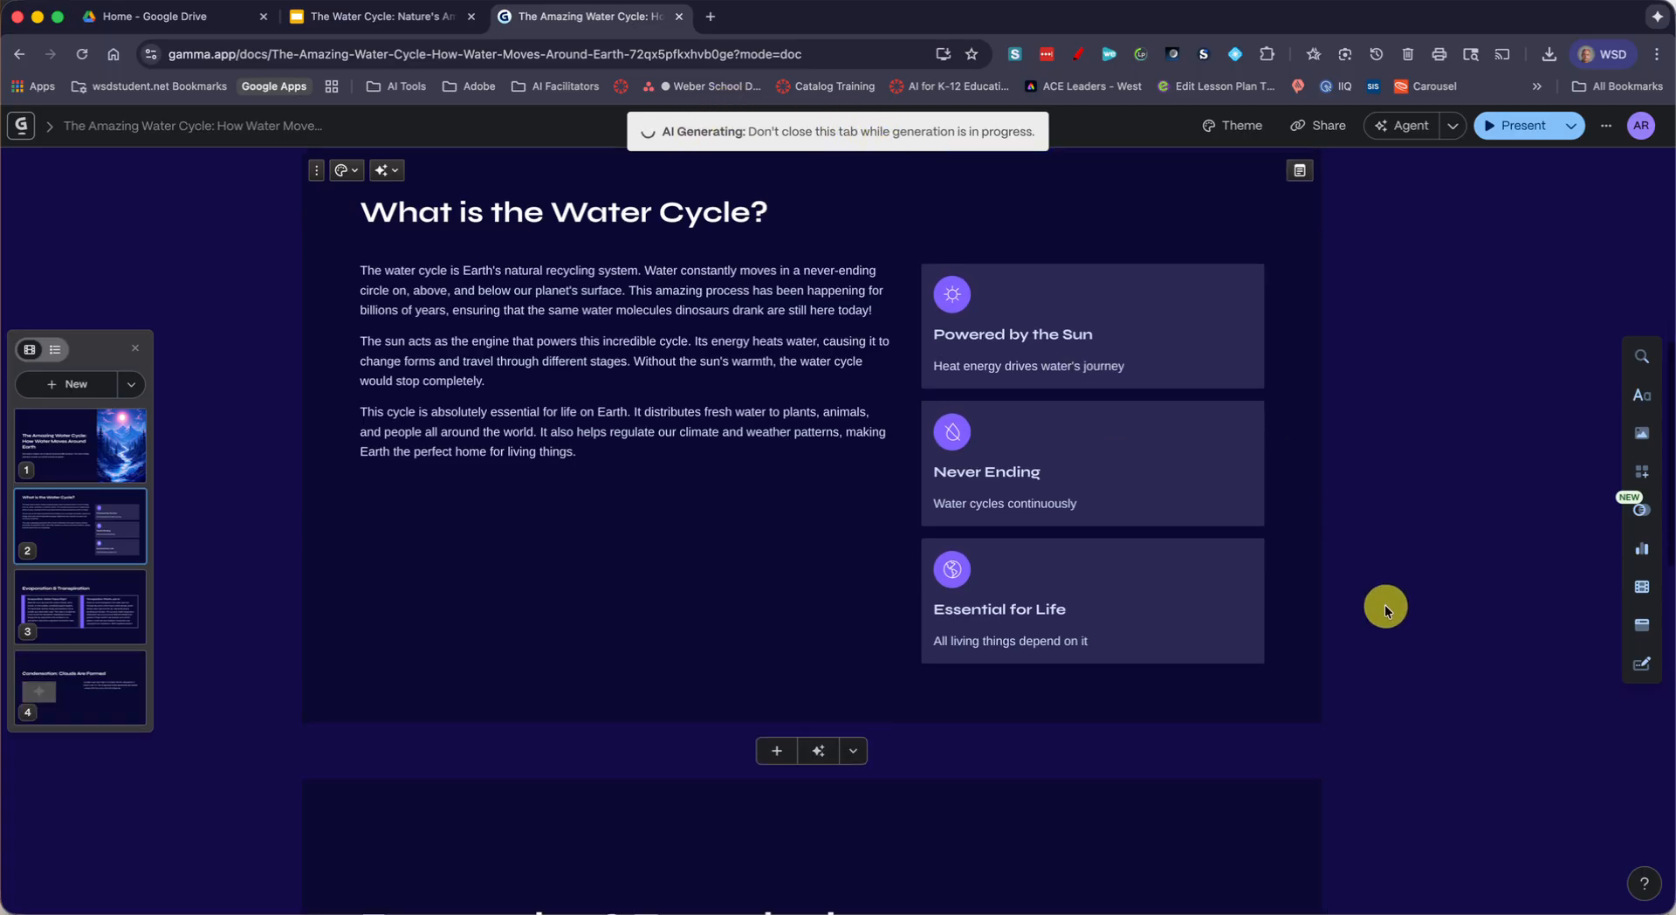
{"action": "scroll", "coordinate": [1385, 604], "scroll_direction": "down", "scroll_amount": 6}
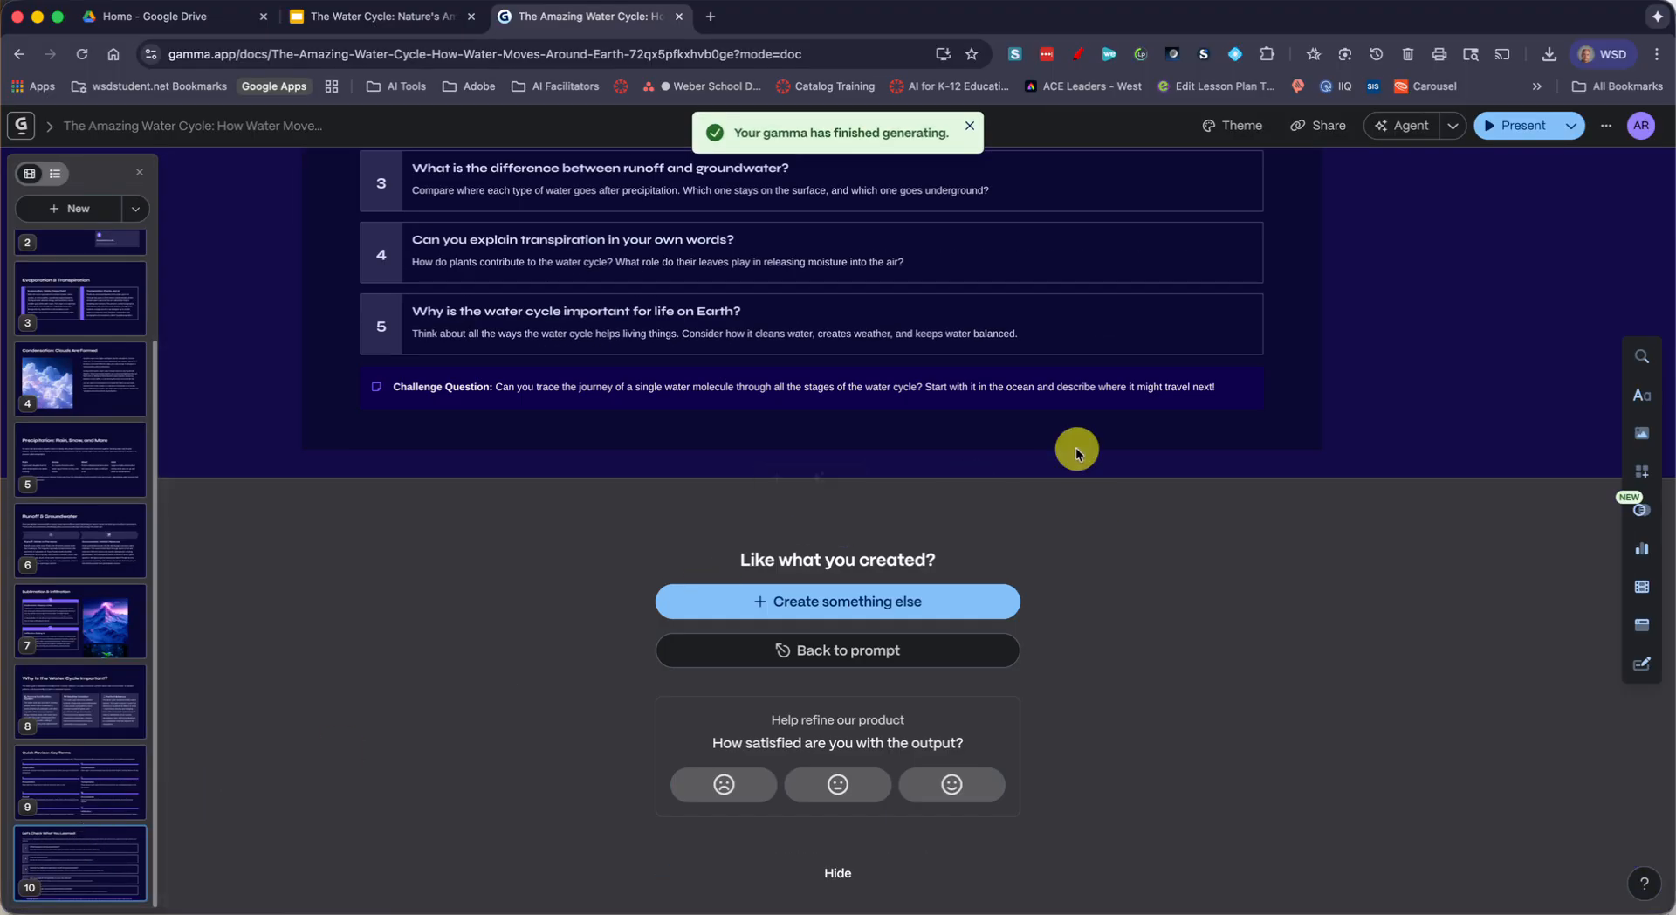
{"action": "scroll", "coordinate": [951, 316], "scroll_direction": "up", "scroll_amount": 15}
{"action": "scroll", "coordinate": [951, 316], "scroll_direction": "up", "scroll_amount": 20}
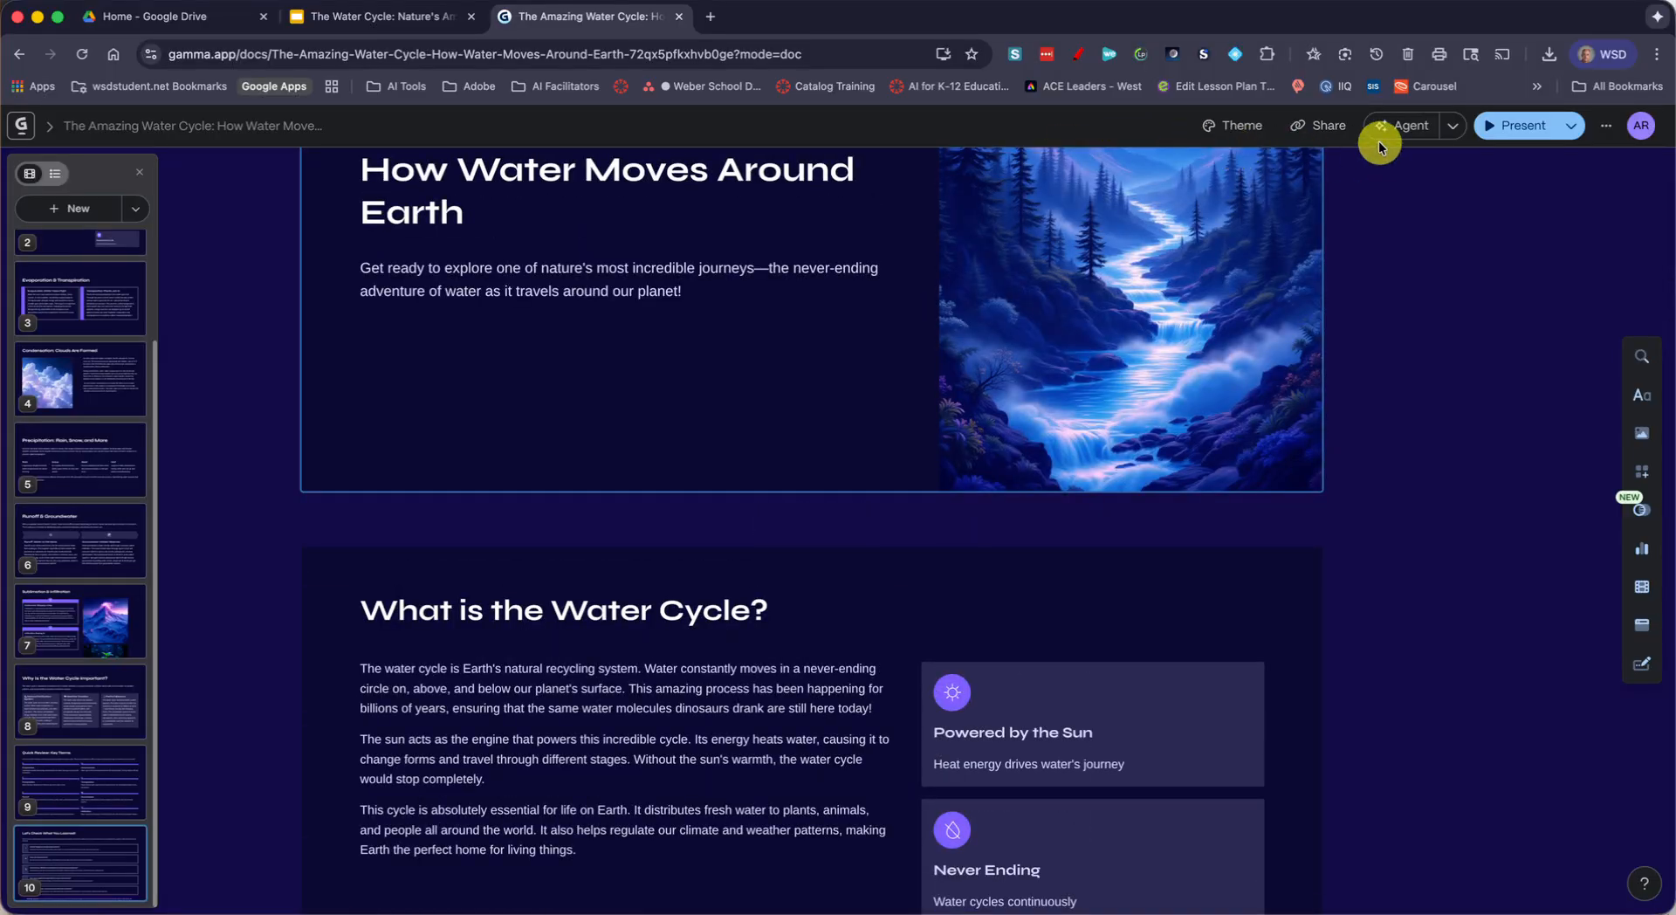
Export all cards of the water cycle presentation to Google Slides
{"action": "left_click", "coordinate": [1334, 131]}
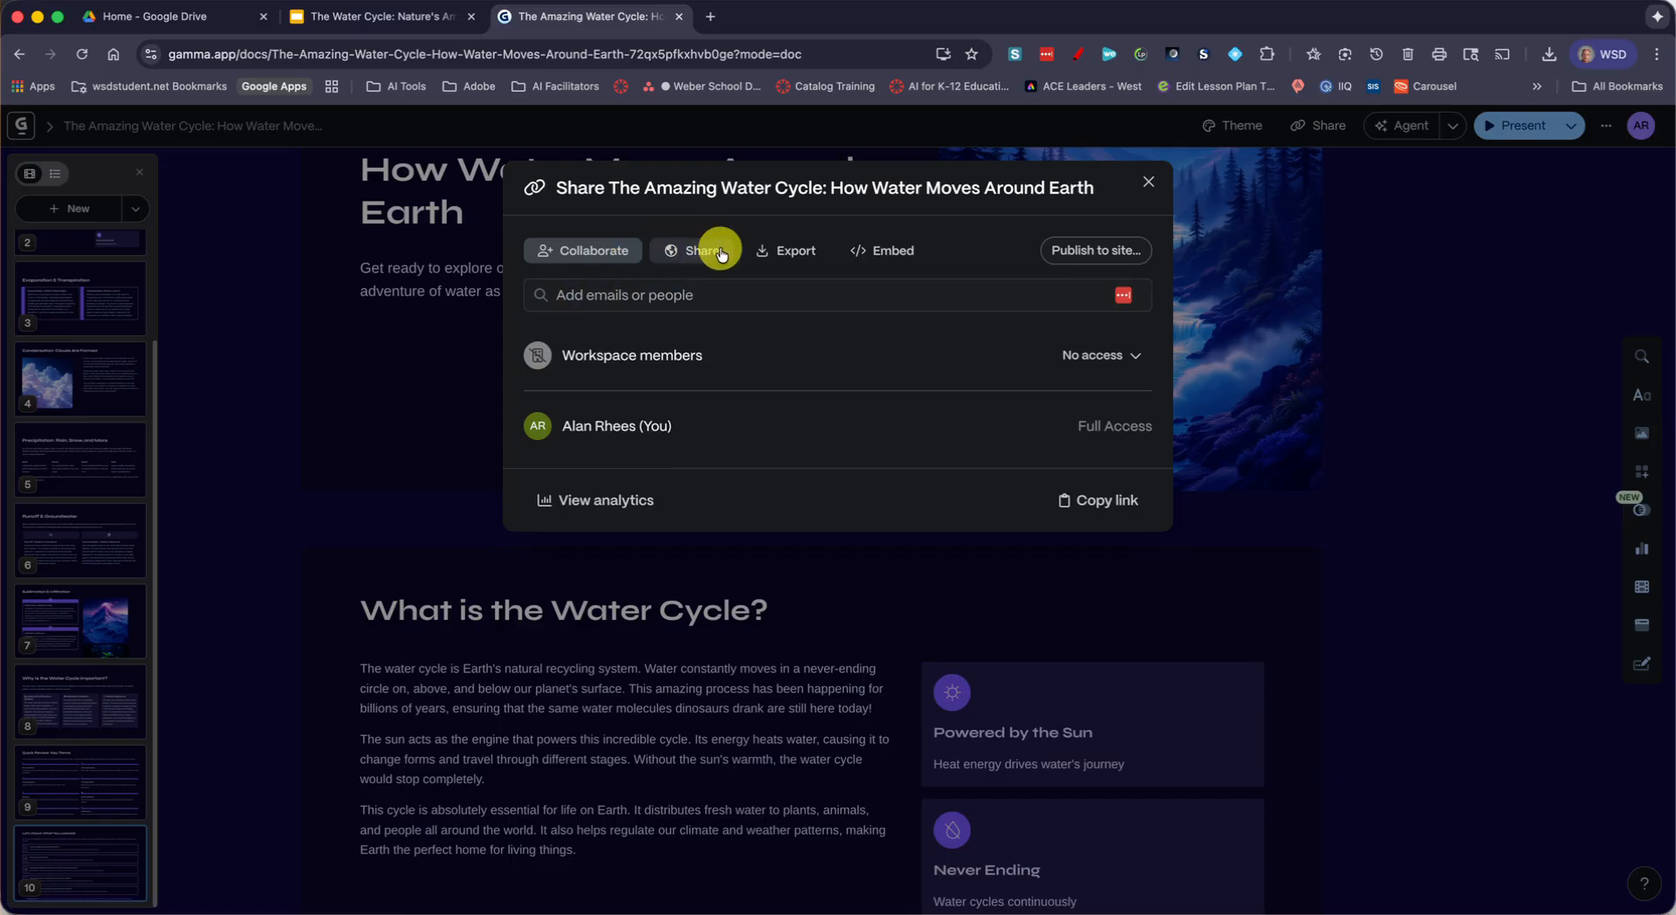
{"action": "left_click", "coordinate": [773, 255]}
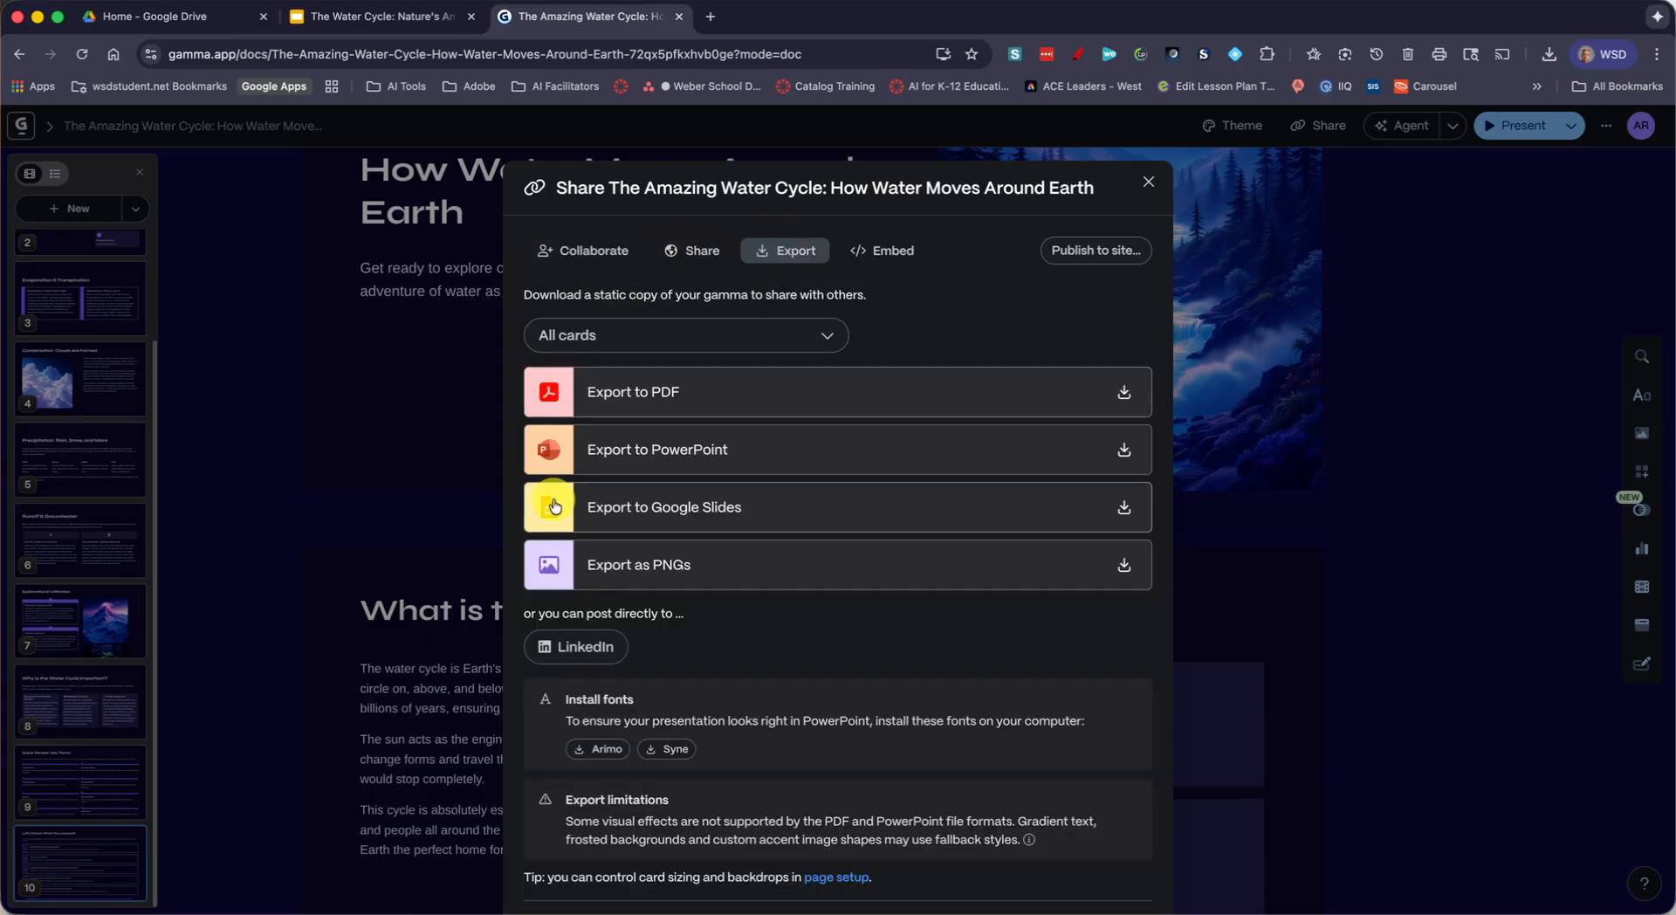
{"action": "left_click", "coordinate": [583, 511]}
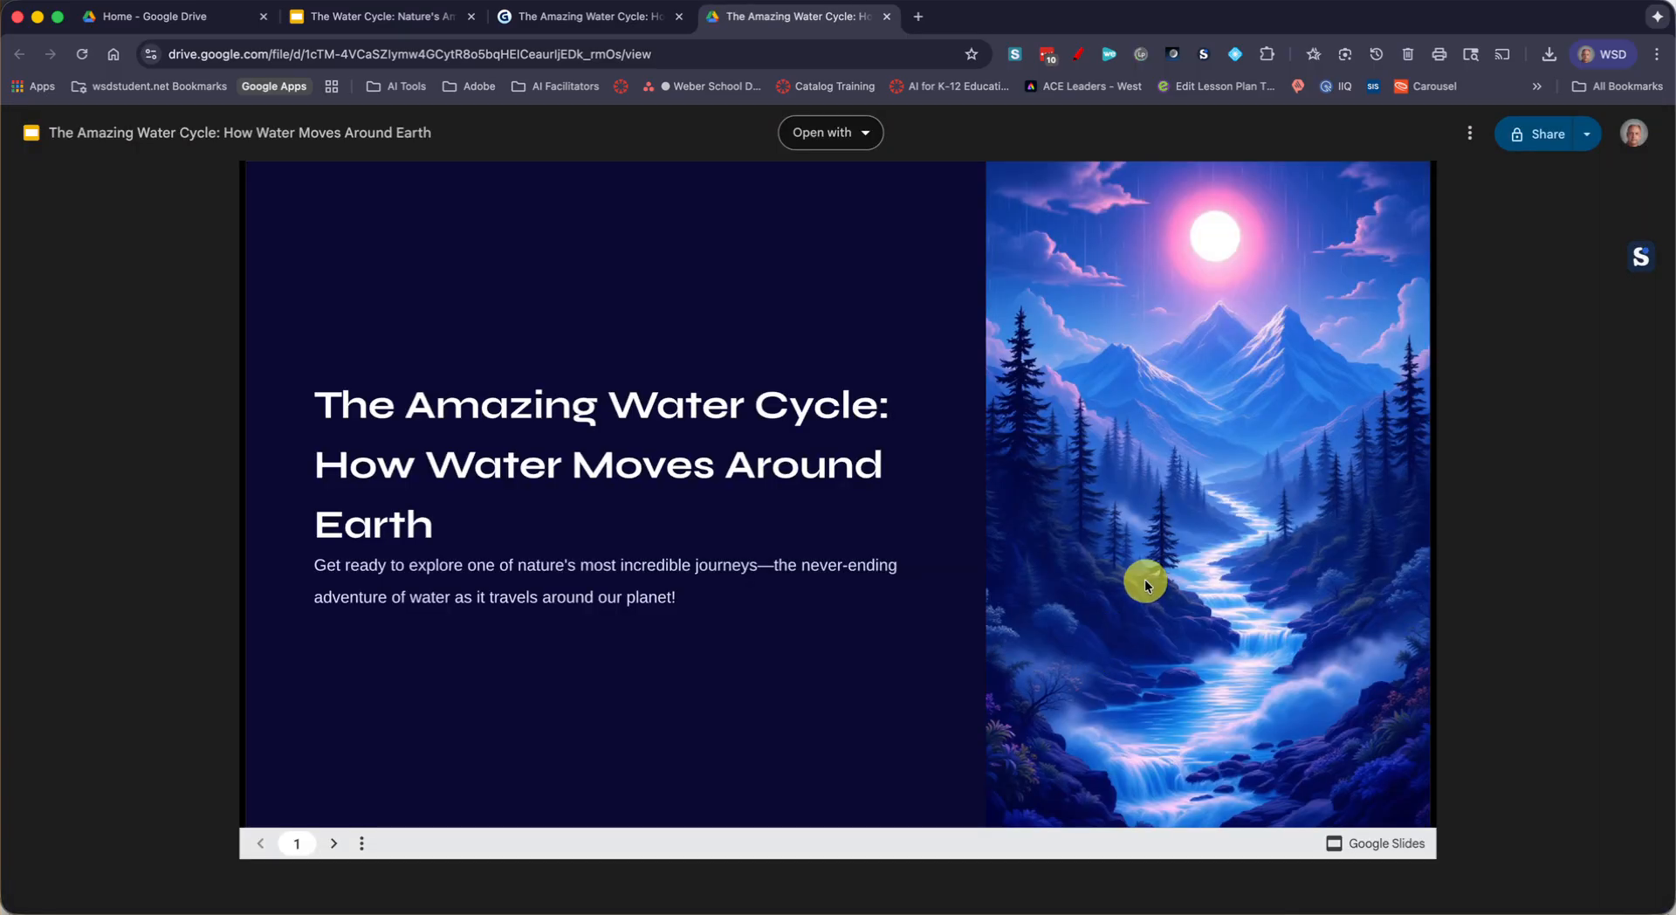
Page through the exported deck's Drive preview as far as the Precipitation slide, and open the file in Google Slides
{"action": "key", "text": "Right"}
{"action": "key", "text": "Right"}
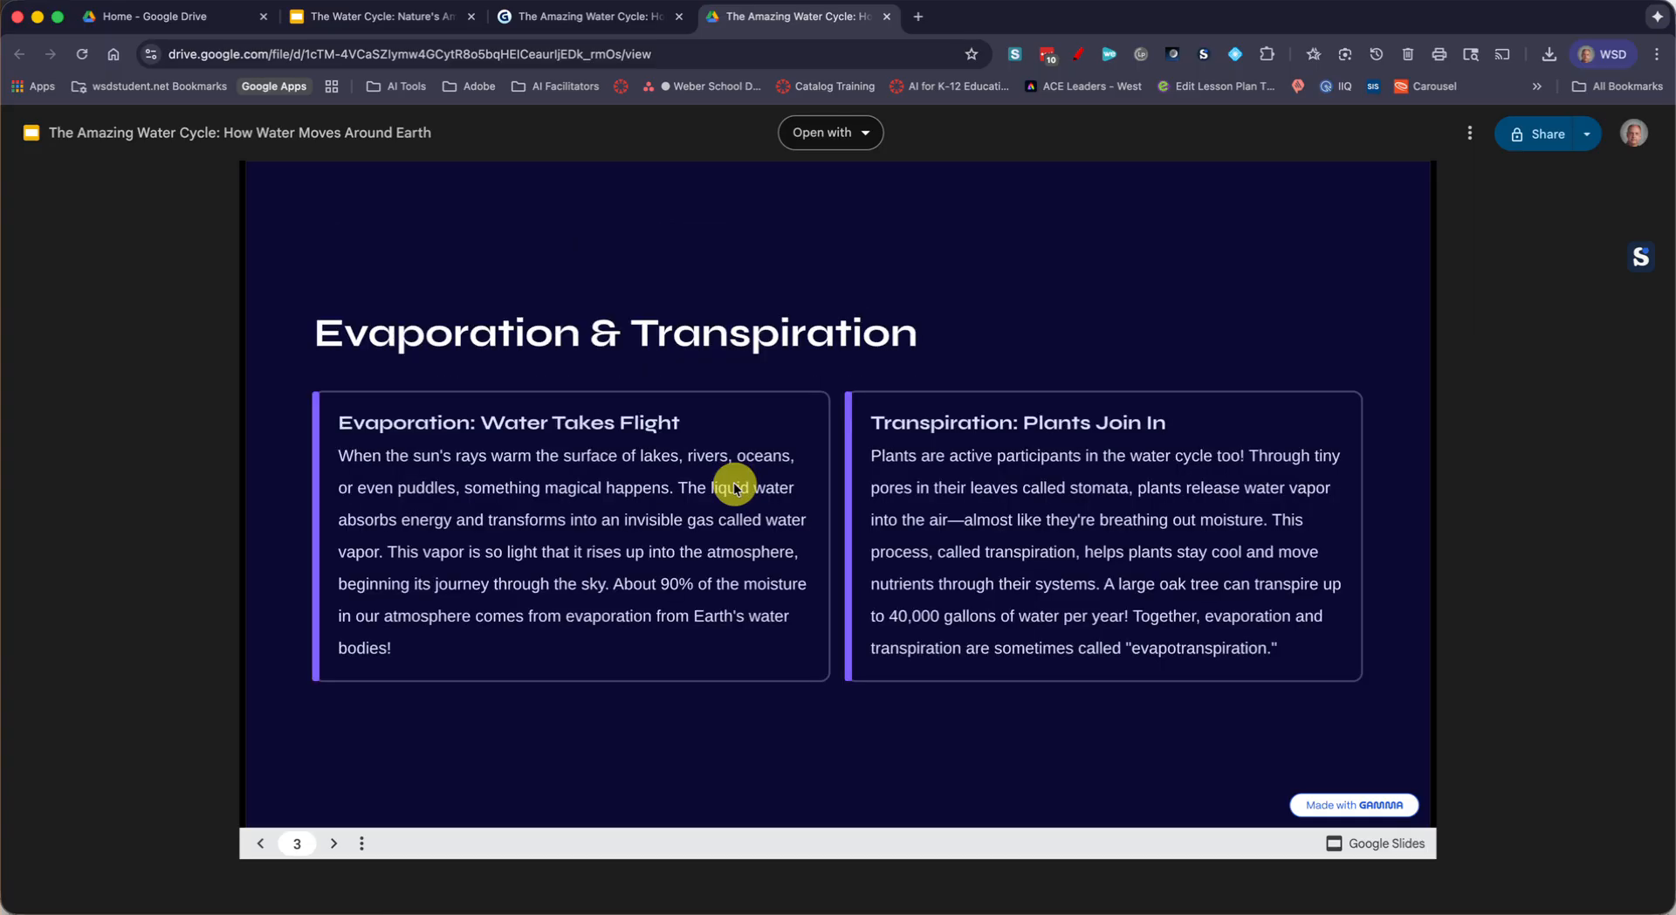
{"action": "key", "text": "Right"}
{"action": "key", "text": "Right"}
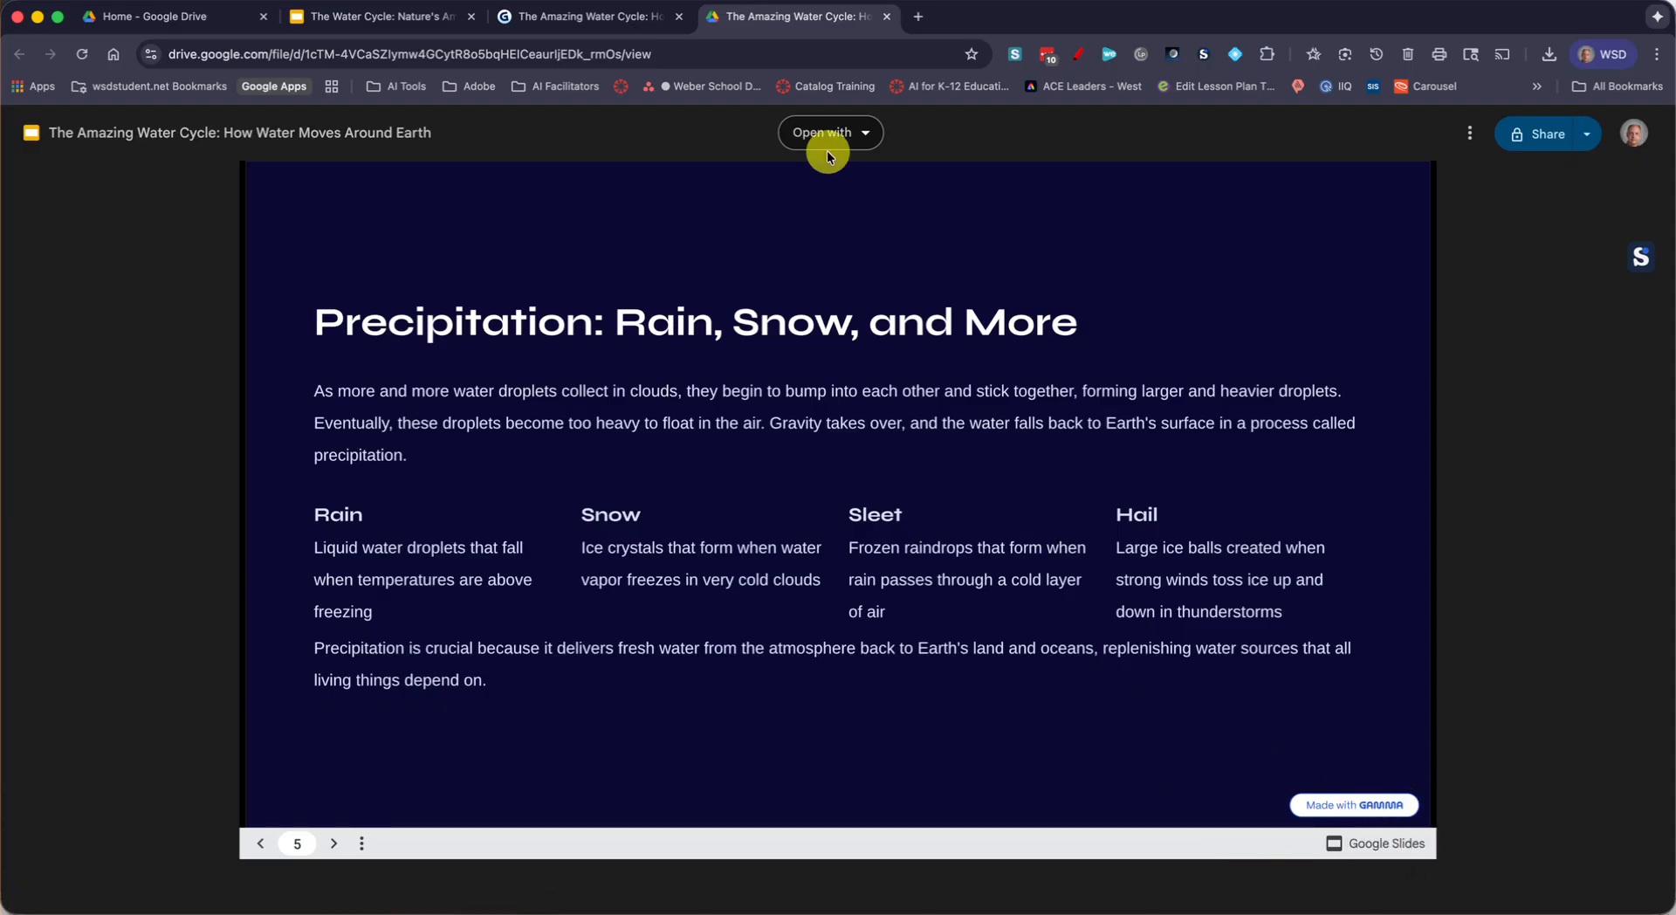
{"action": "left_click", "coordinate": [862, 131]}
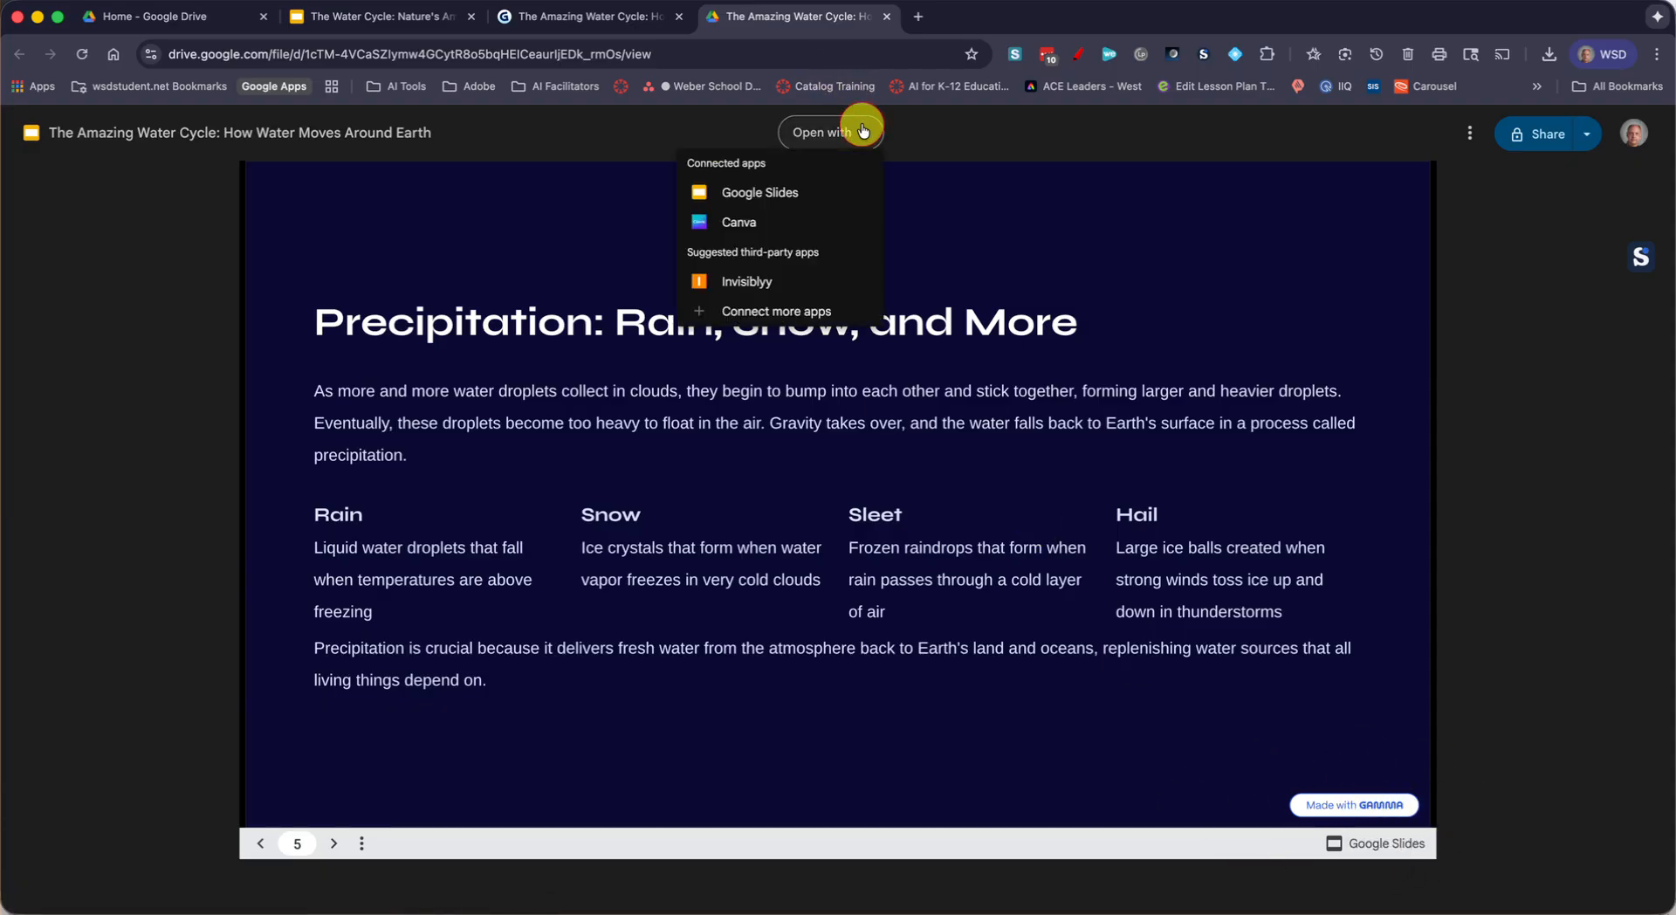
{"action": "left_click", "coordinate": [777, 193]}
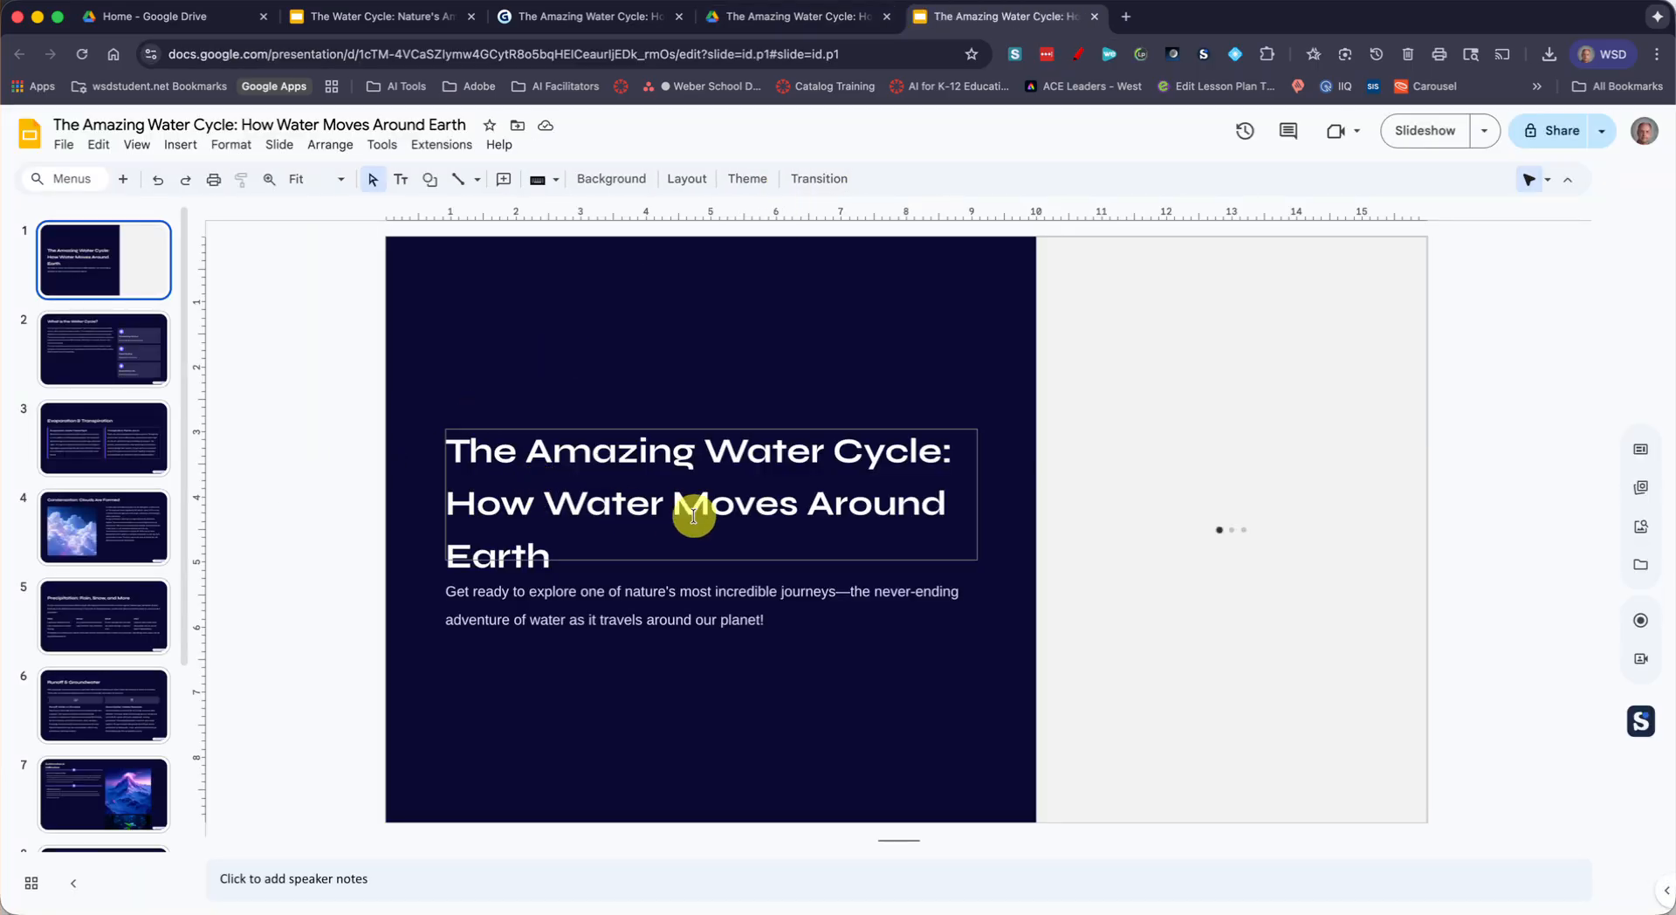
View the Condensation and Runoff & Groundwater slides, and select the word "when" in the Runoff text to check that it is editable
{"action": "left_click", "coordinate": [94, 532]}
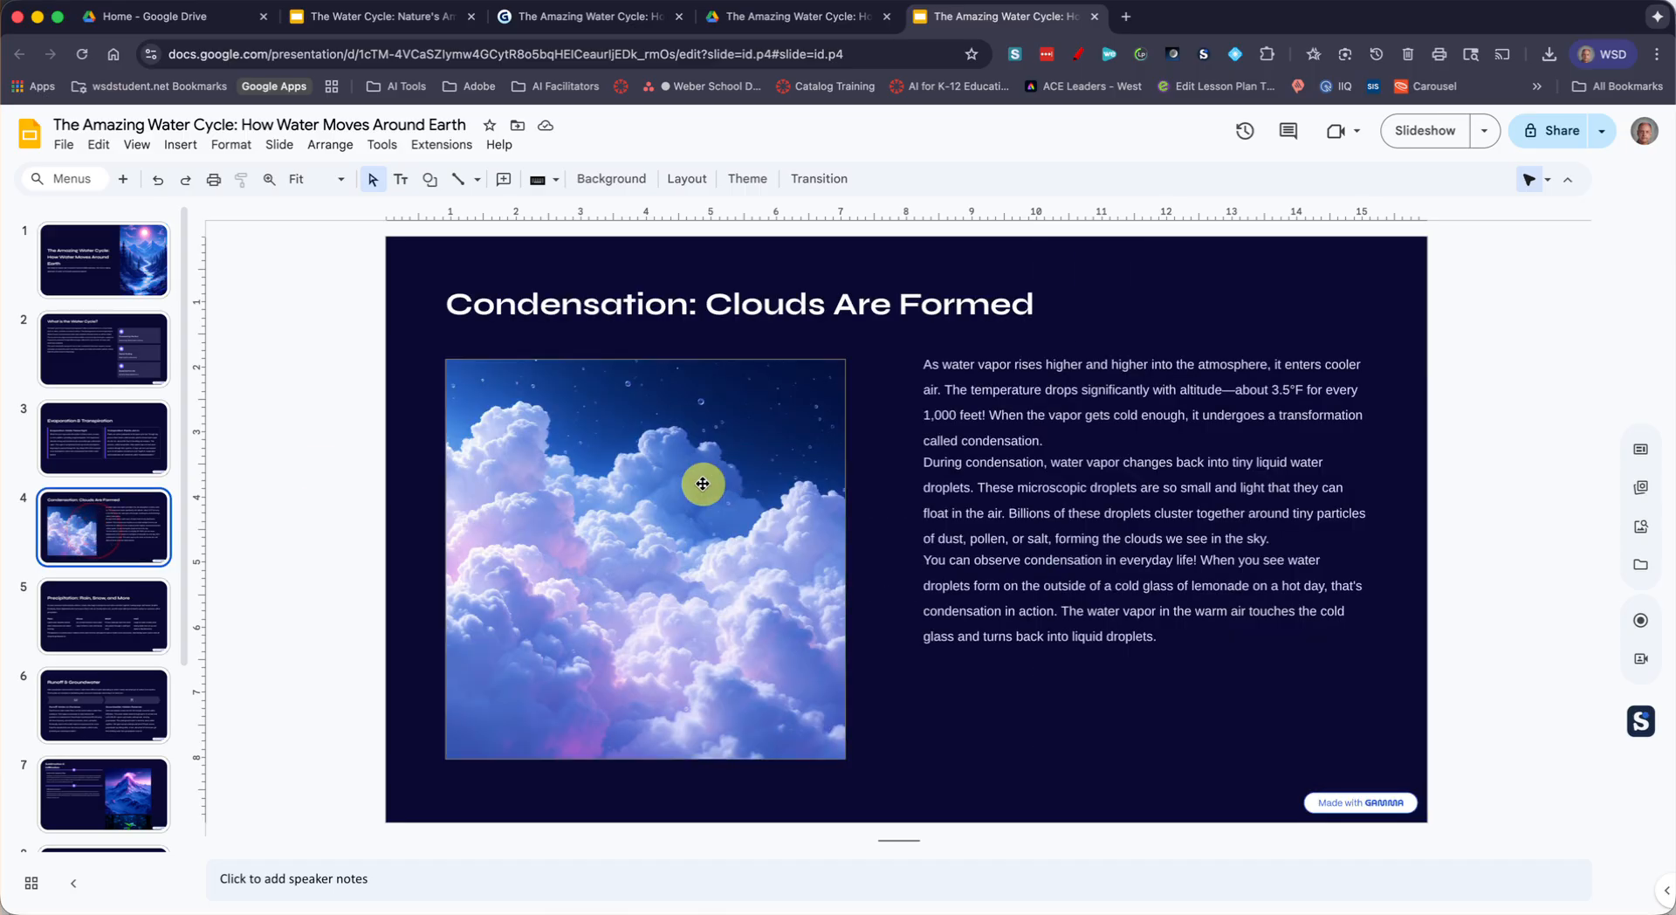
{"action": "key", "text": "Down"}
{"action": "key", "text": "Down"}
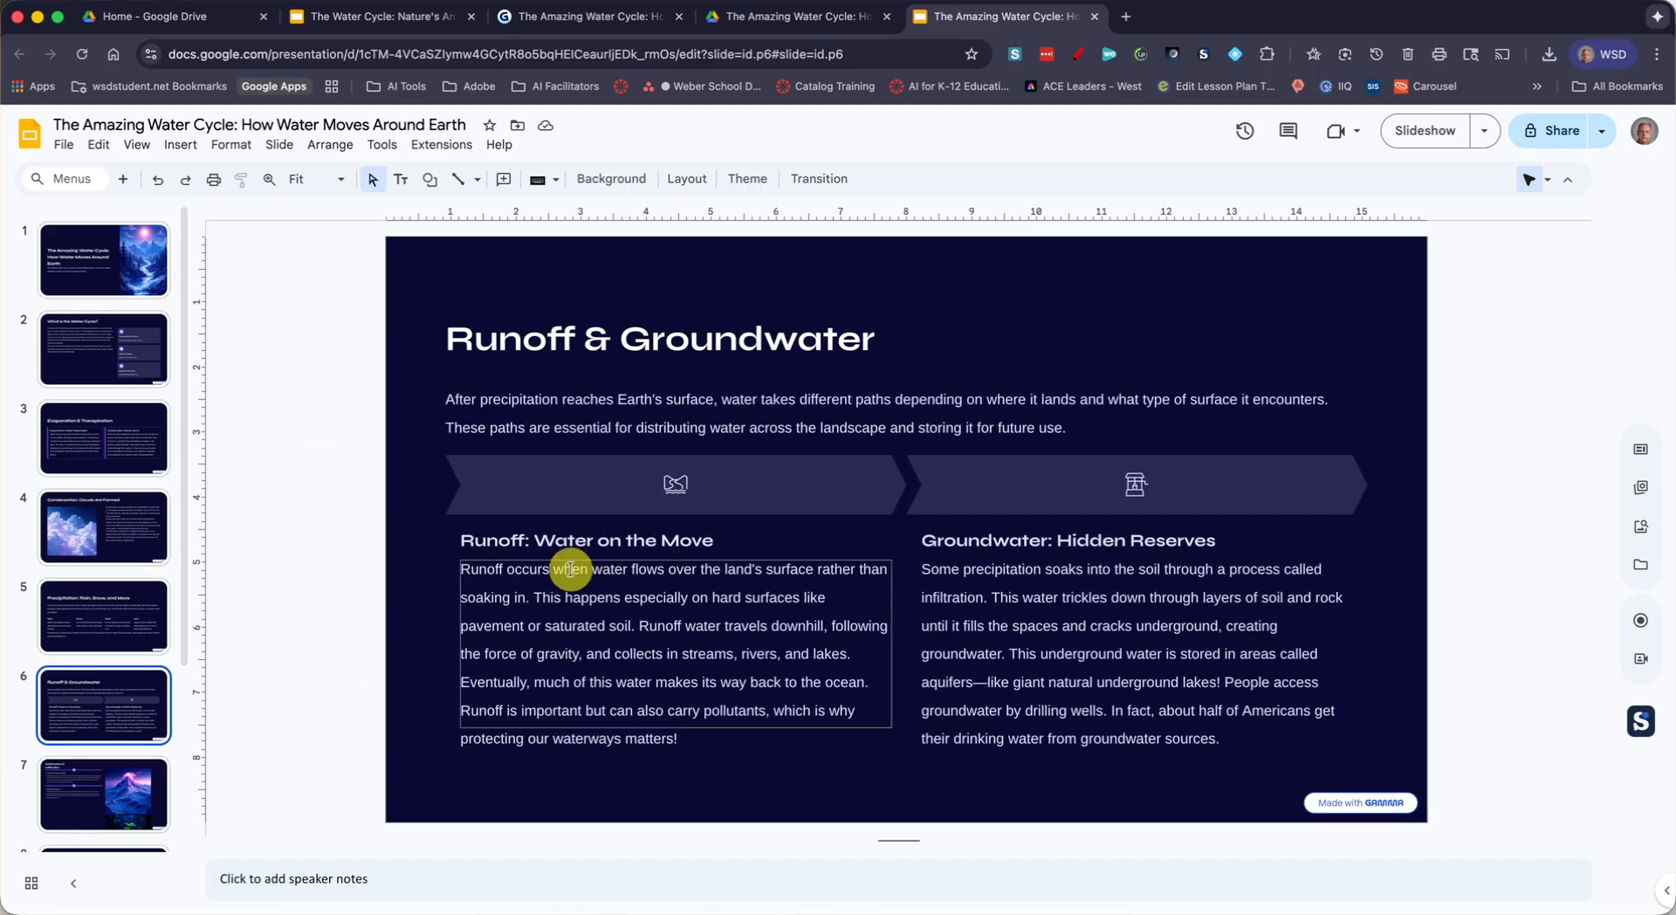
{"action": "left_click", "coordinate": [569, 570]}
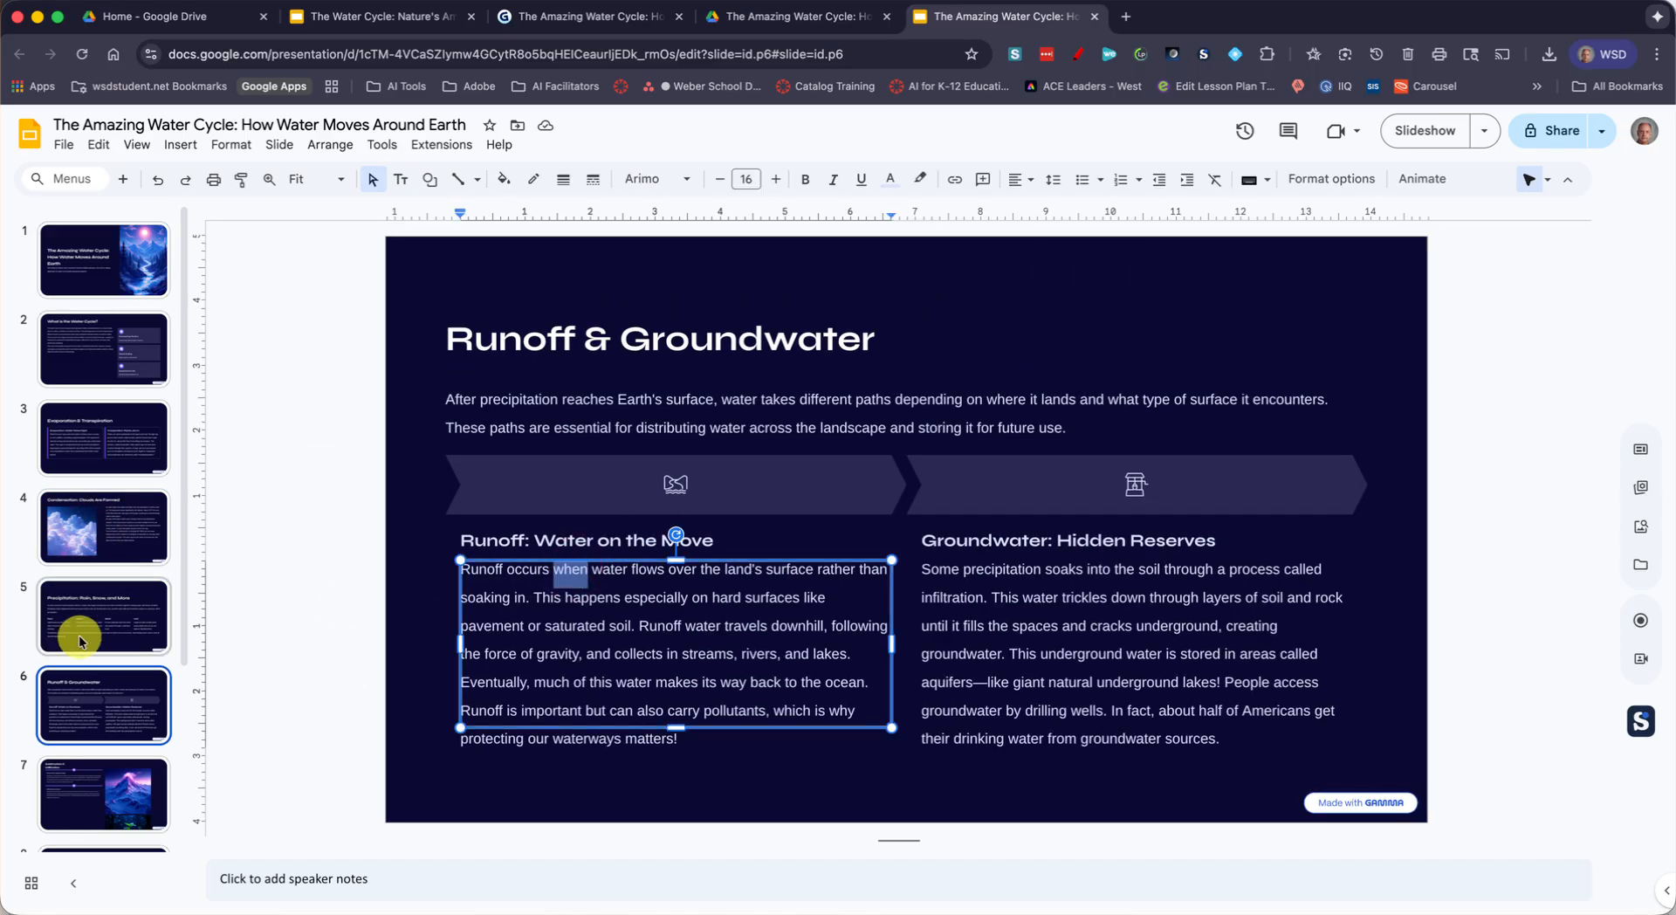
Review the Quick Review: Key Terms and Let's Check What You Learned! slides, and briefly show the latter as a full-screen slideshow
{"action": "scroll", "coordinate": [82, 628], "scroll_direction": "down", "scroll_amount": 5}
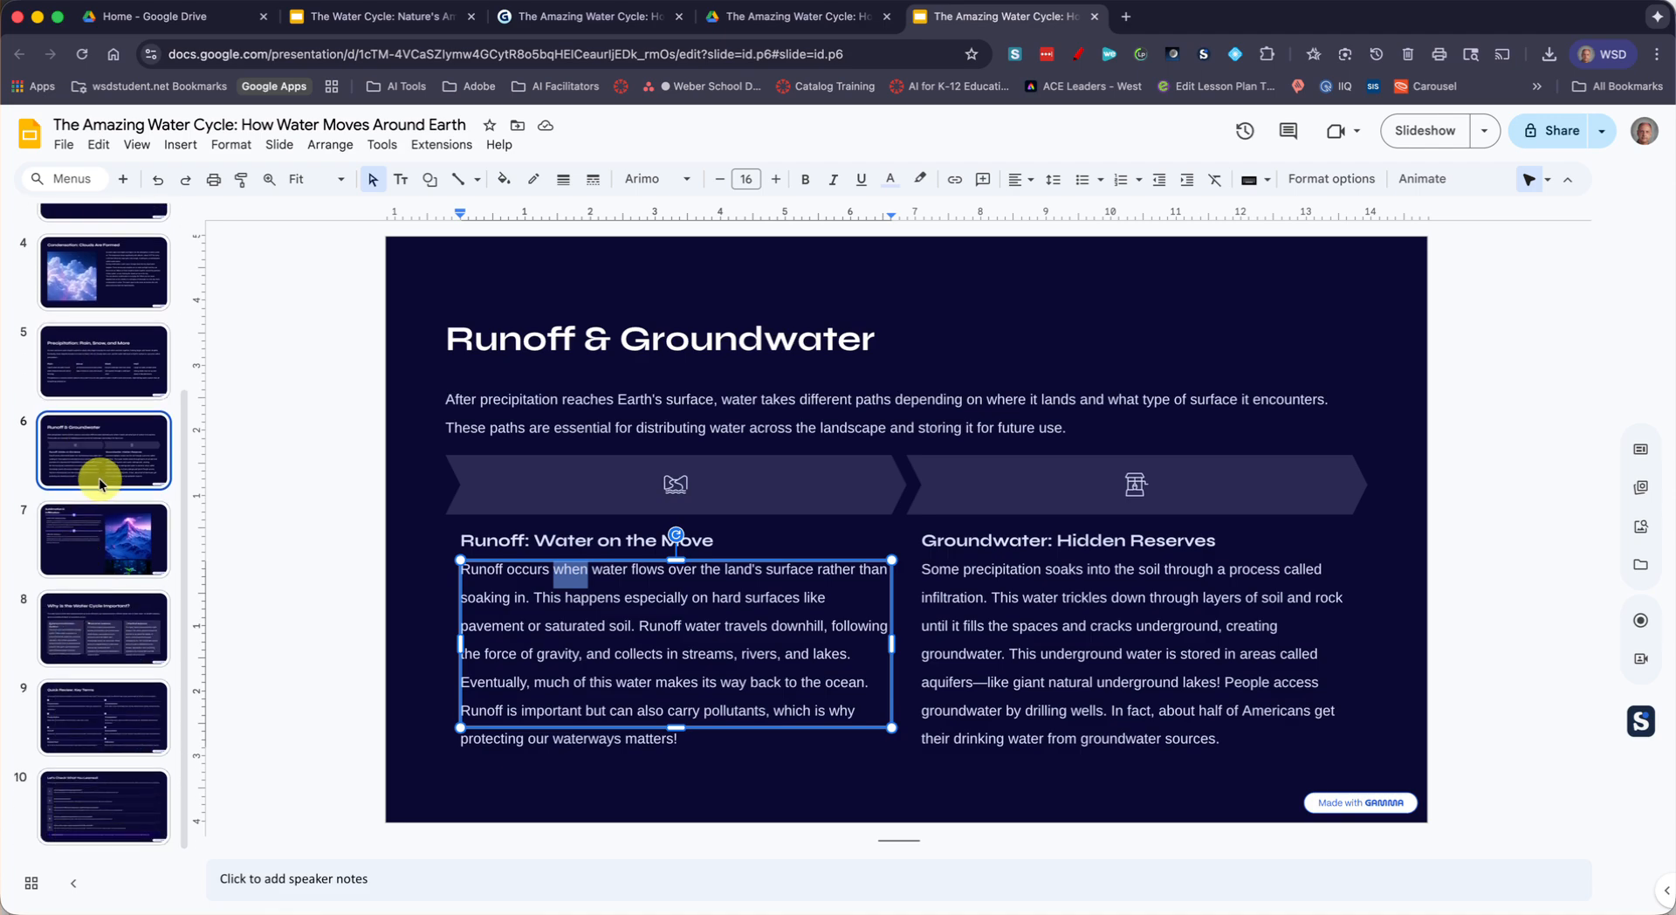
{"action": "left_click", "coordinate": [106, 707]}
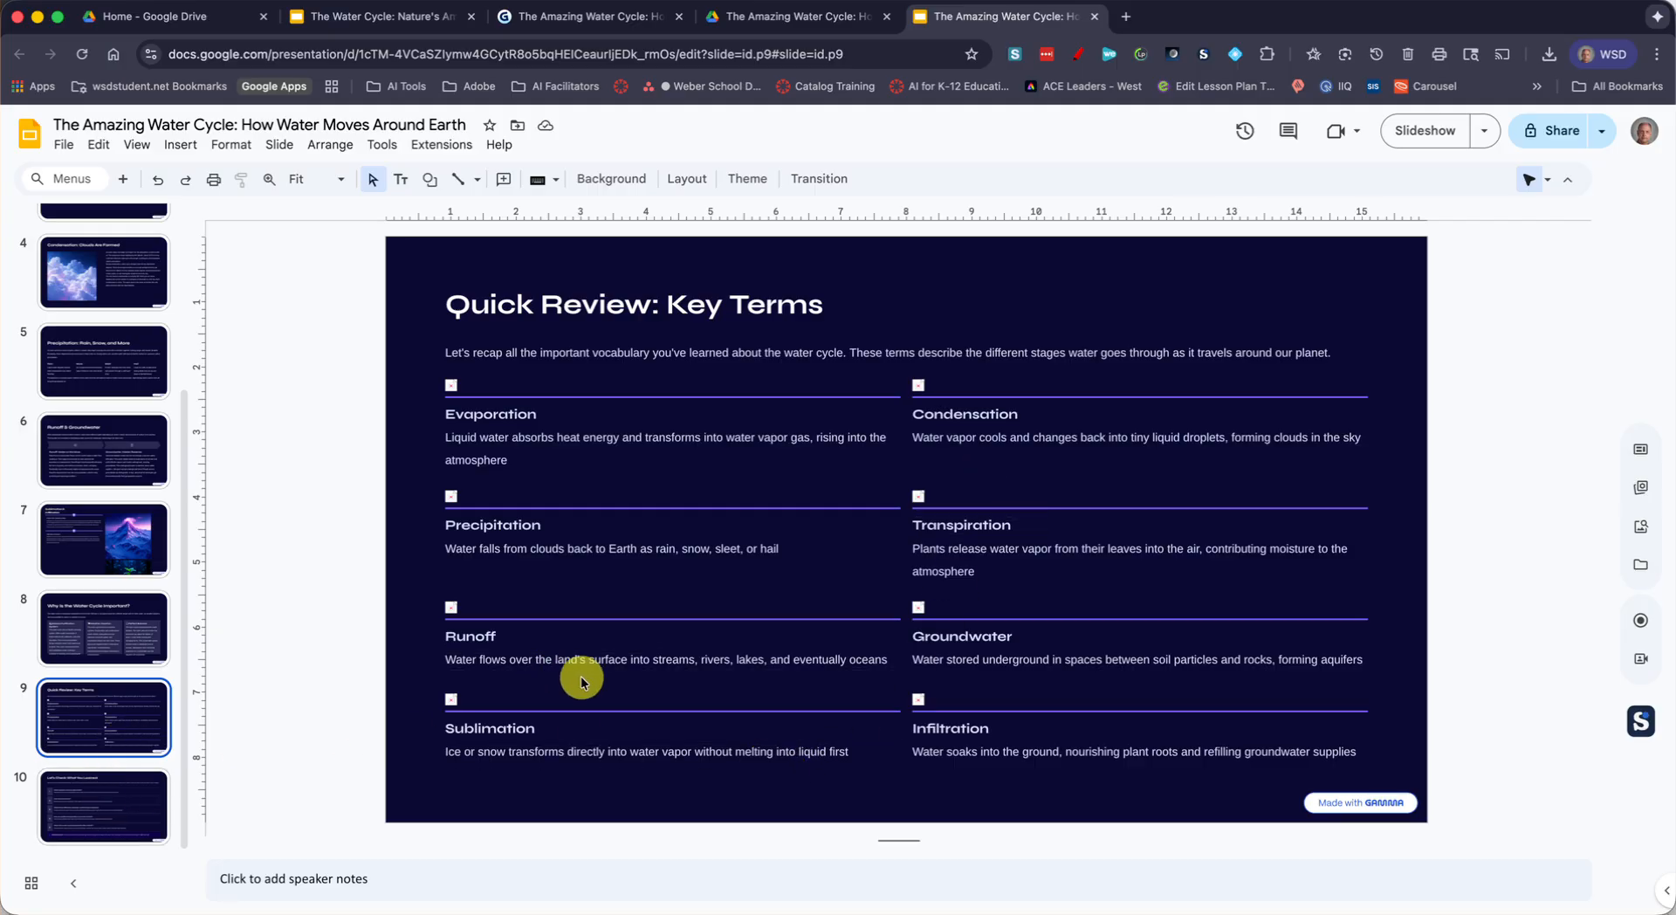
{"action": "left_click", "coordinate": [77, 796]}
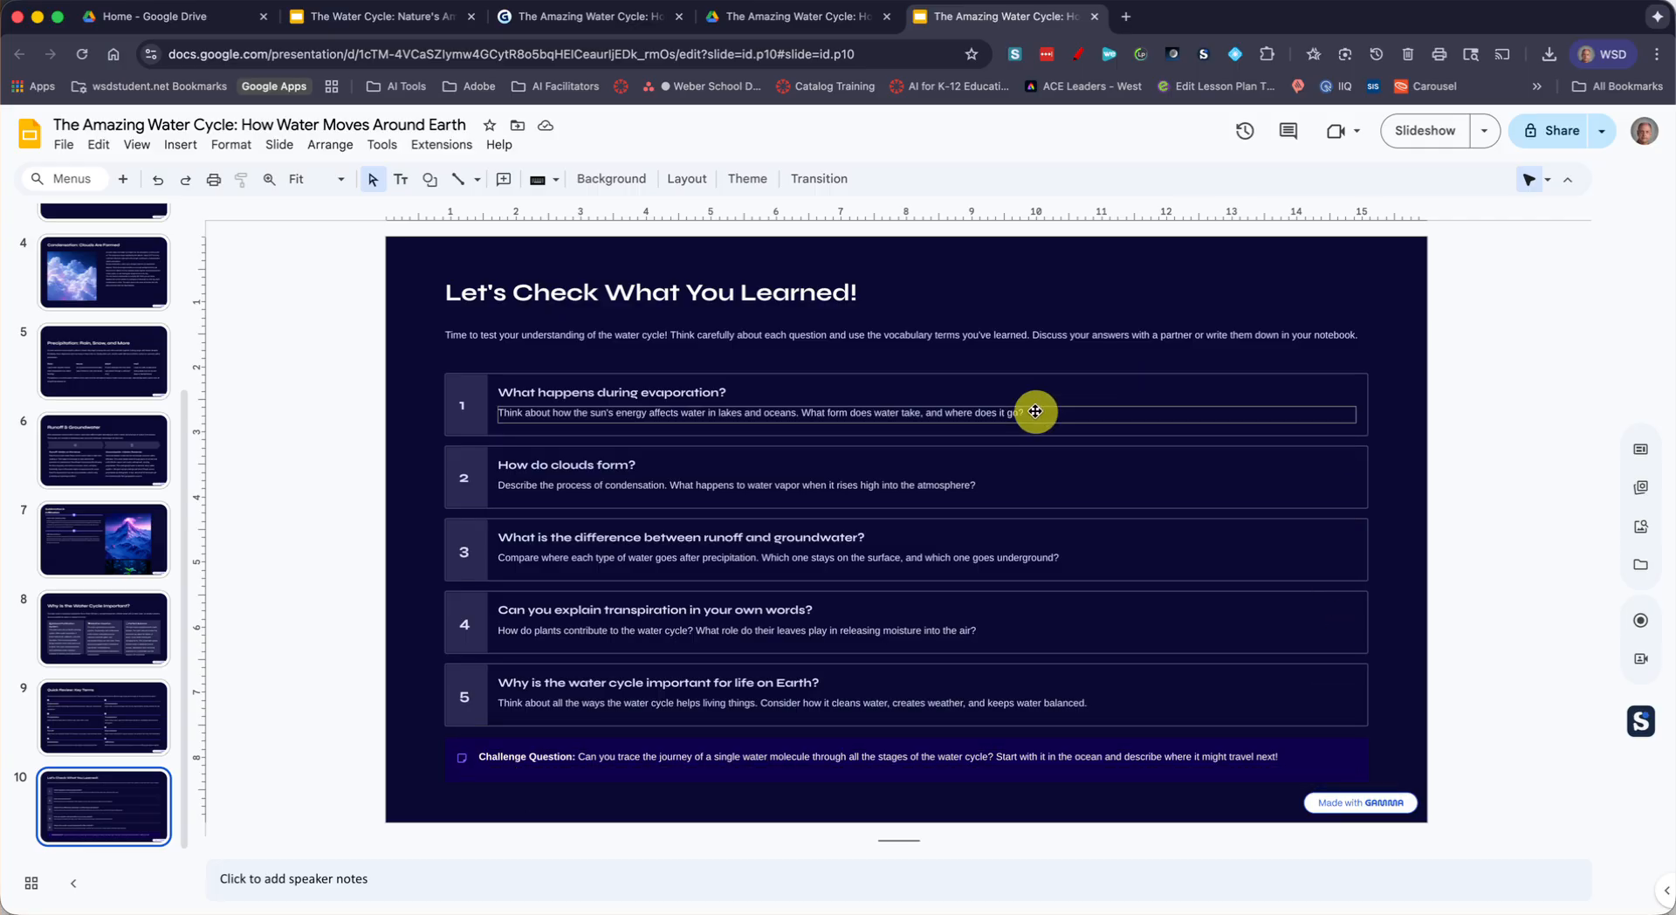
{"action": "left_click", "coordinate": [1425, 131]}
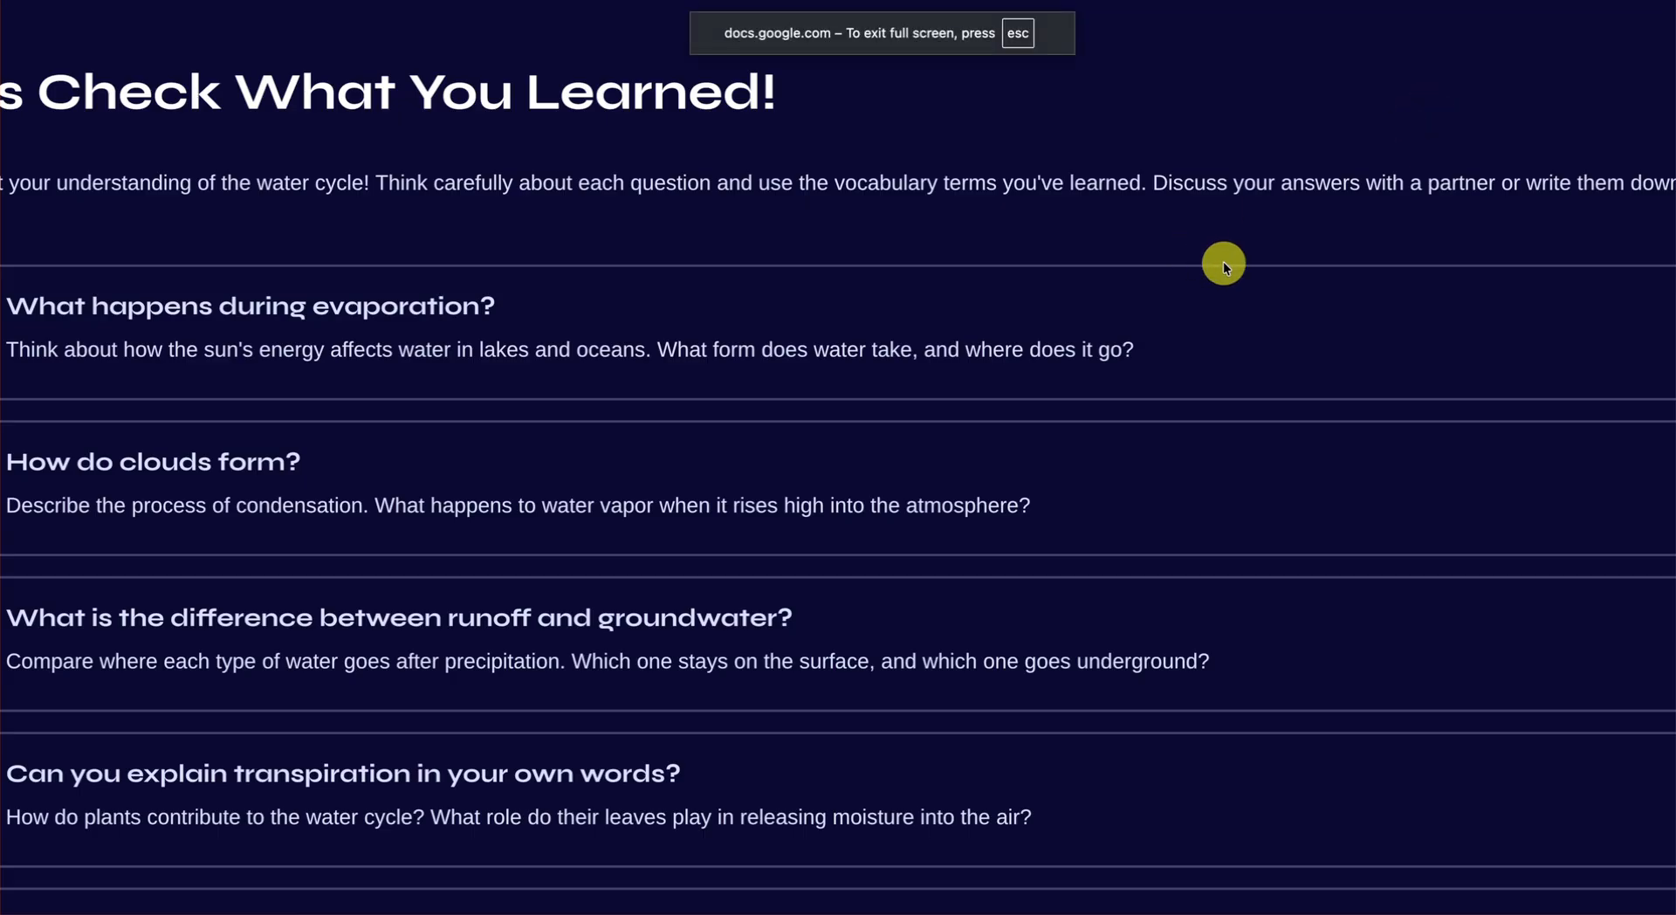
{"action": "key", "text": "Escape"}
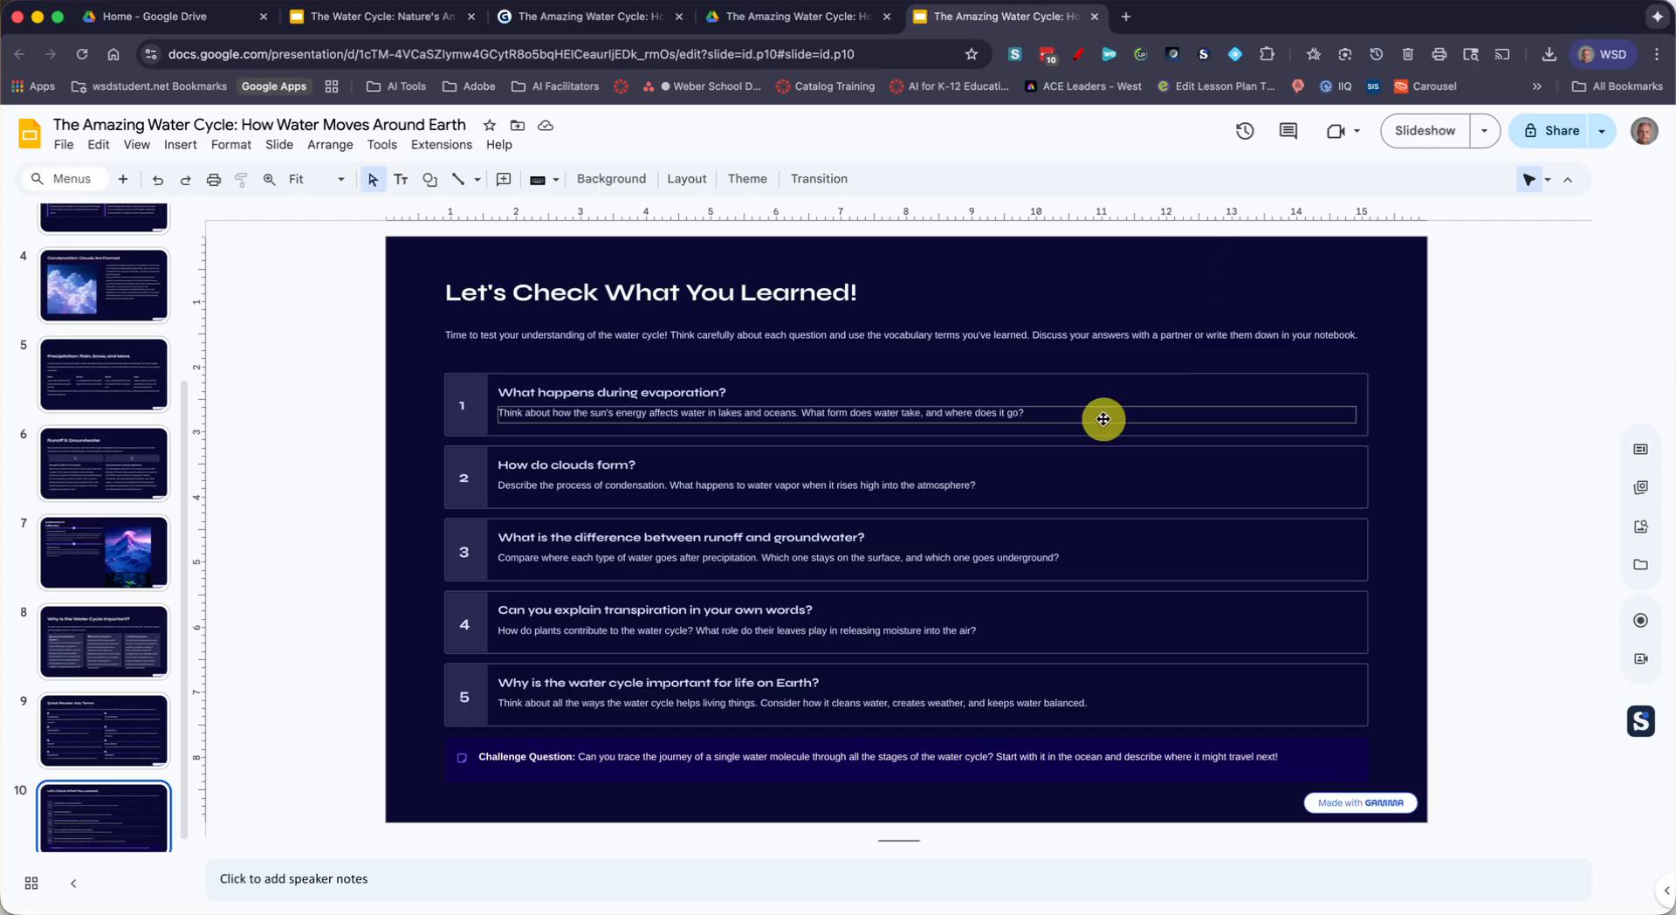